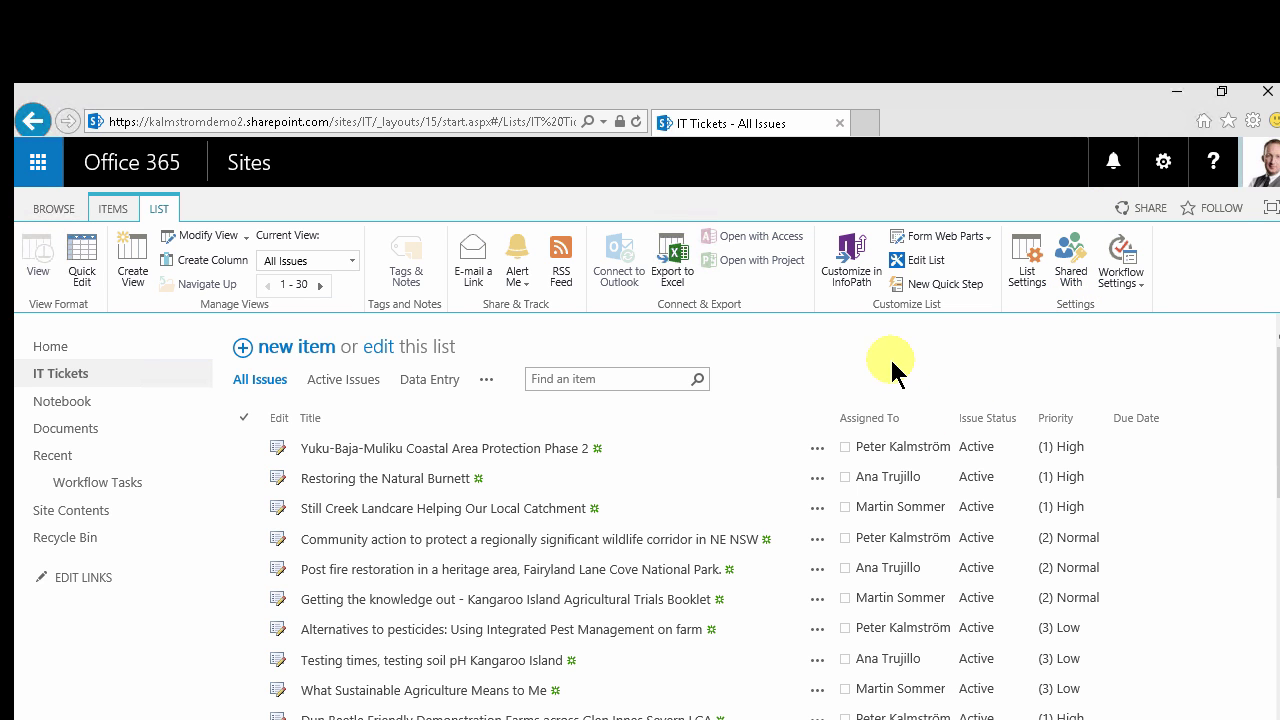
Switch the IT Tickets list to inline editing and set the priority of the first ticket, Yuku-Baja-Muliku Coastal Area Protection Phase 2, to (3) Low.
left_click(380, 347)
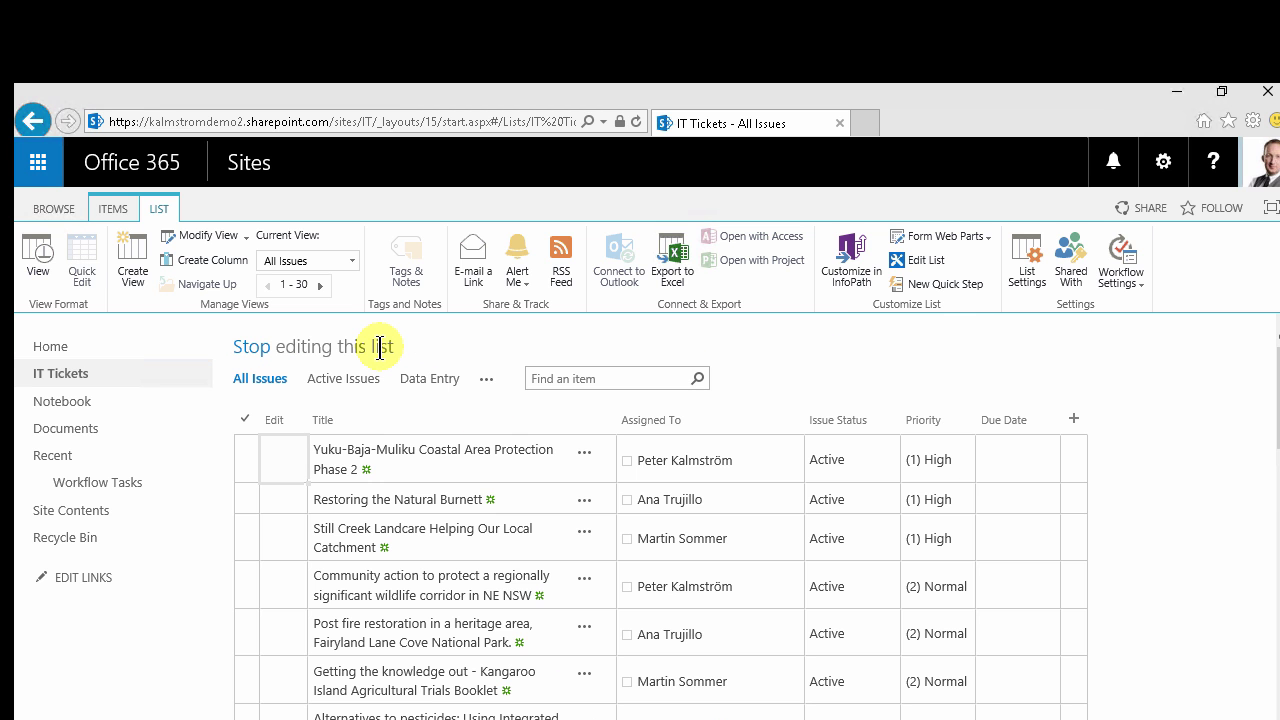
left_click(160, 209)
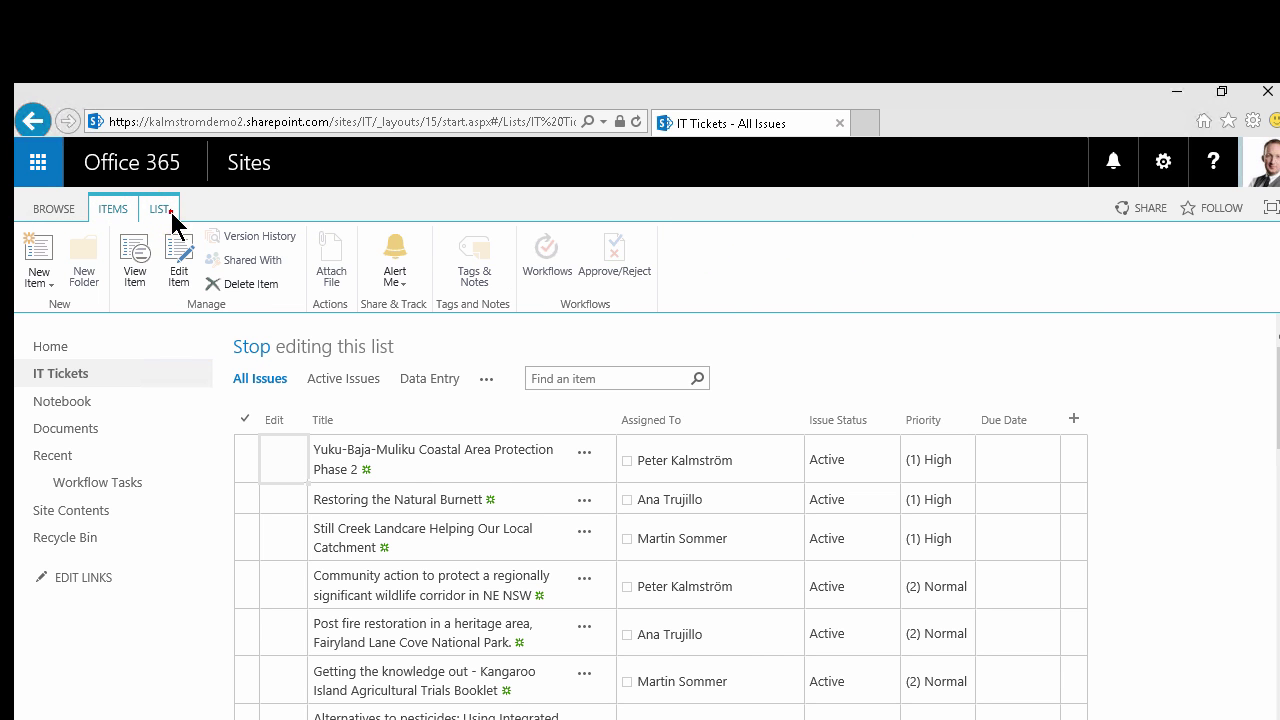
left_click(168, 210)
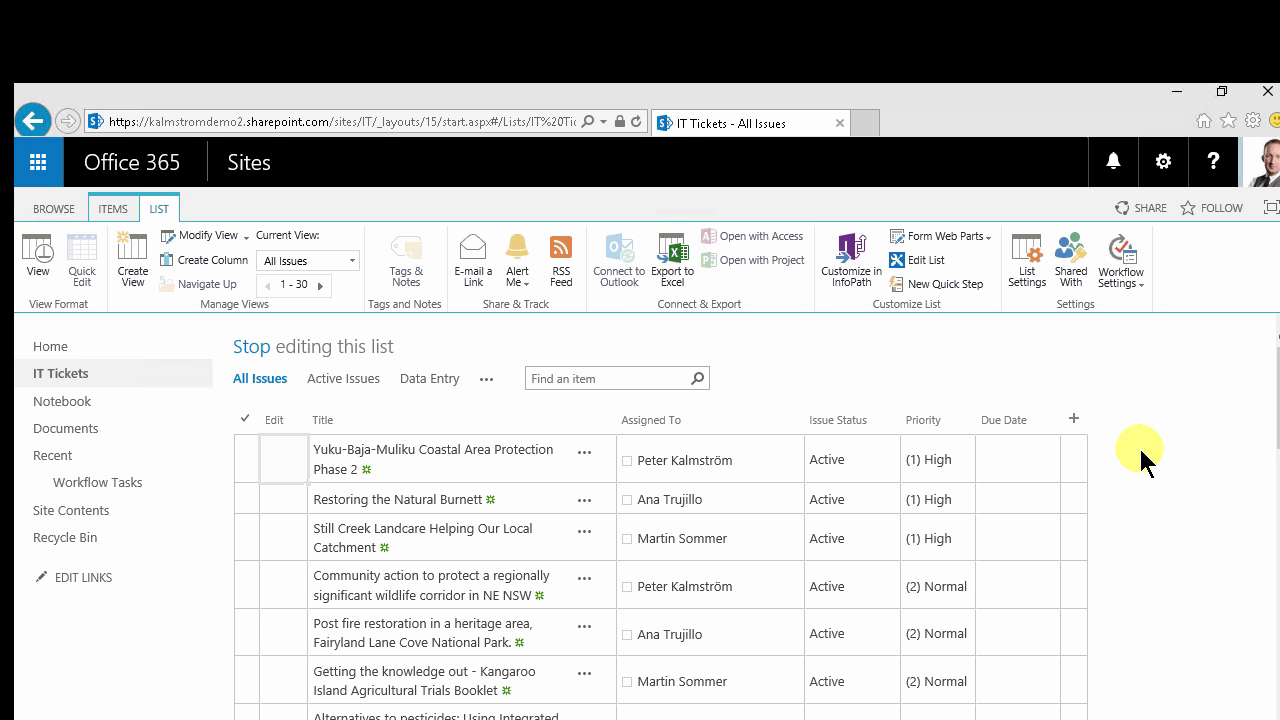
left_click(850, 465)
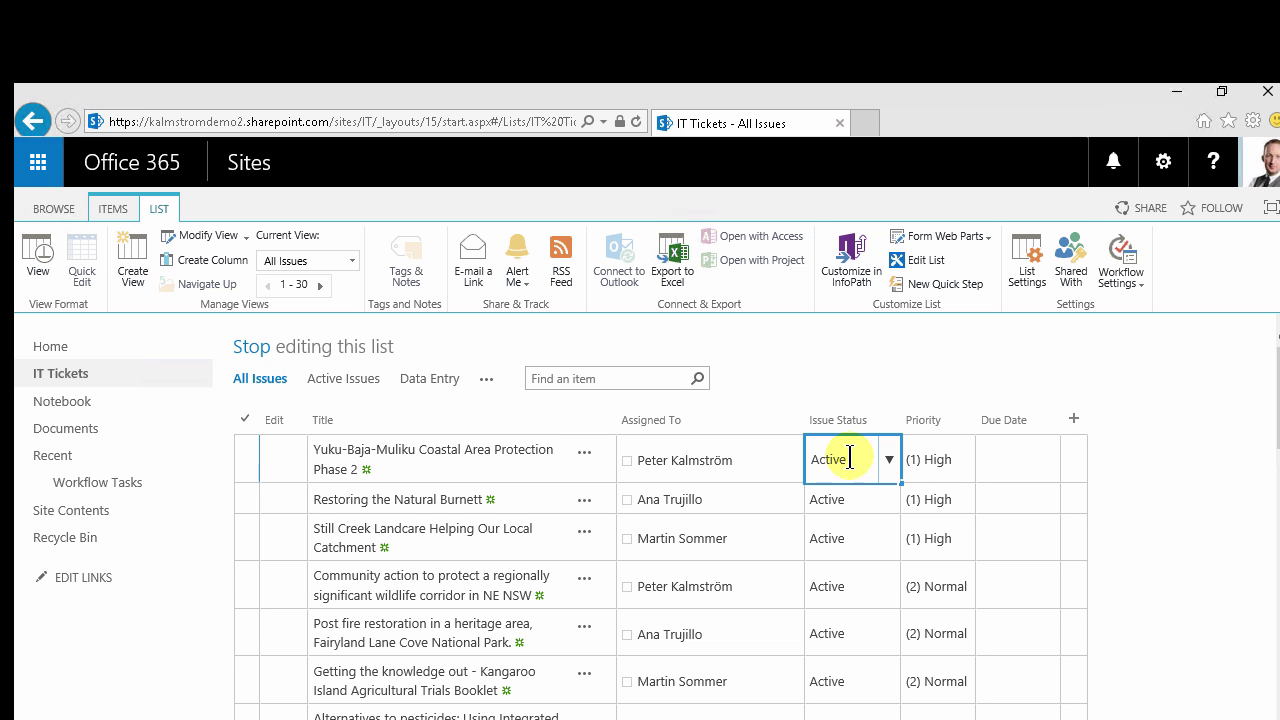
left_click(941, 468)
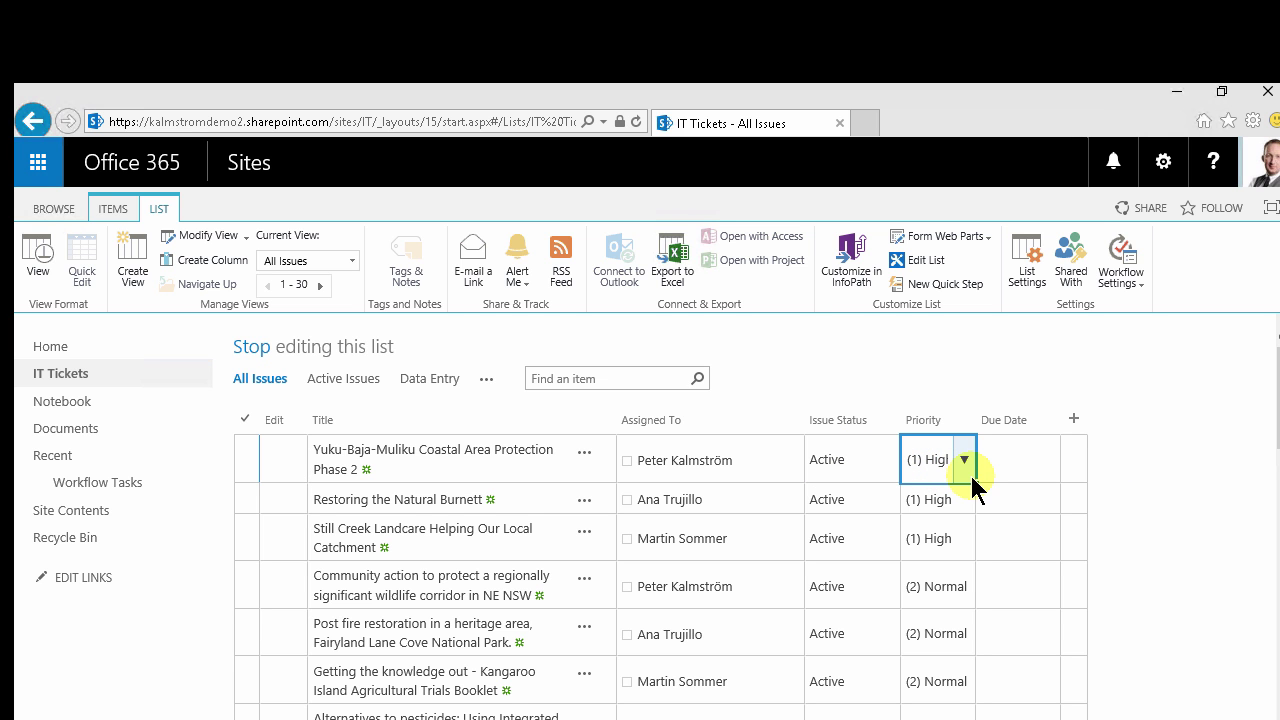
left_click(965, 462)
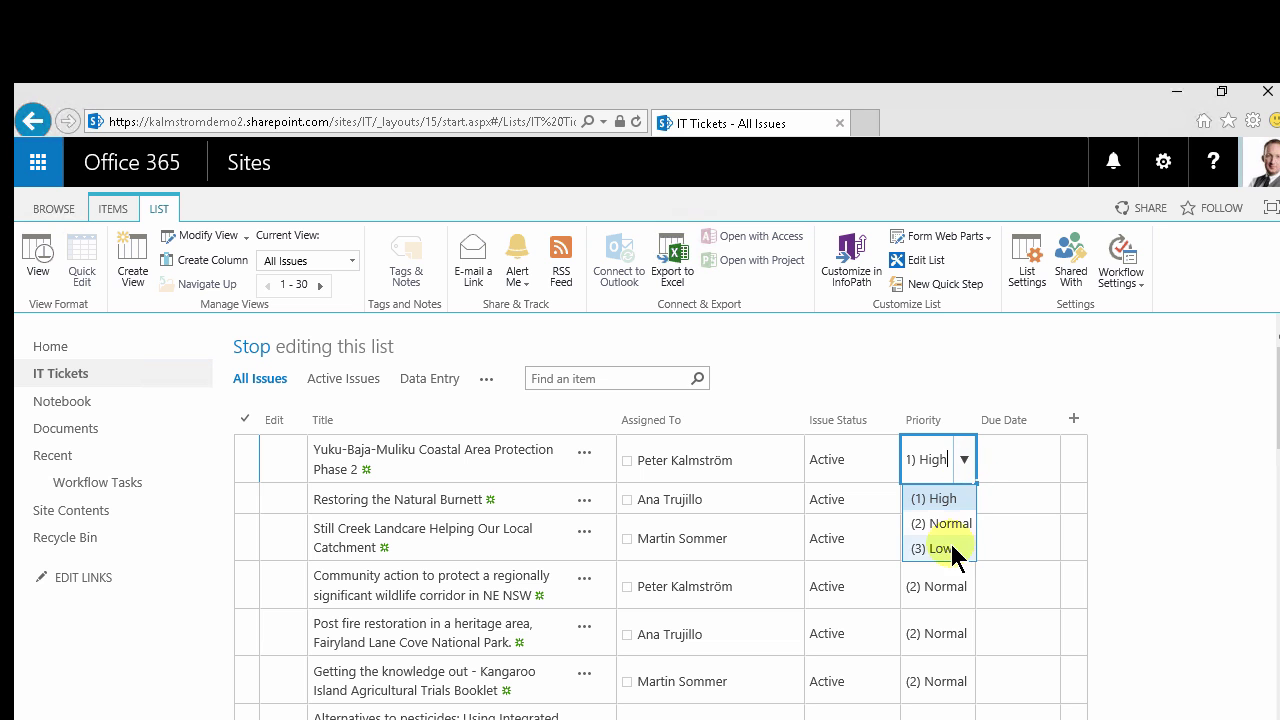
left_click(945, 547)
Set the priority of the tickets Restoring the Natural Burnett and Still Creek Landcare Helping Our Local Catchment to (3) Low.
left_click(968, 502)
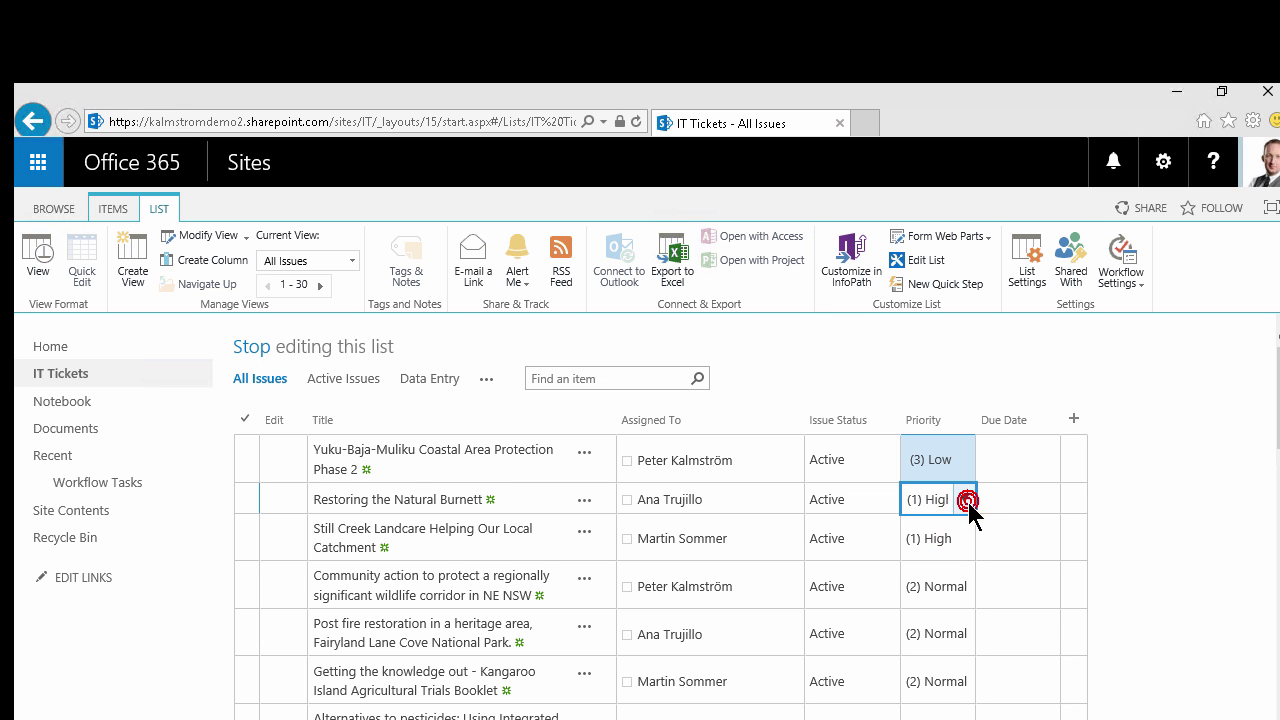
left_click(965, 499)
left_click(950, 580)
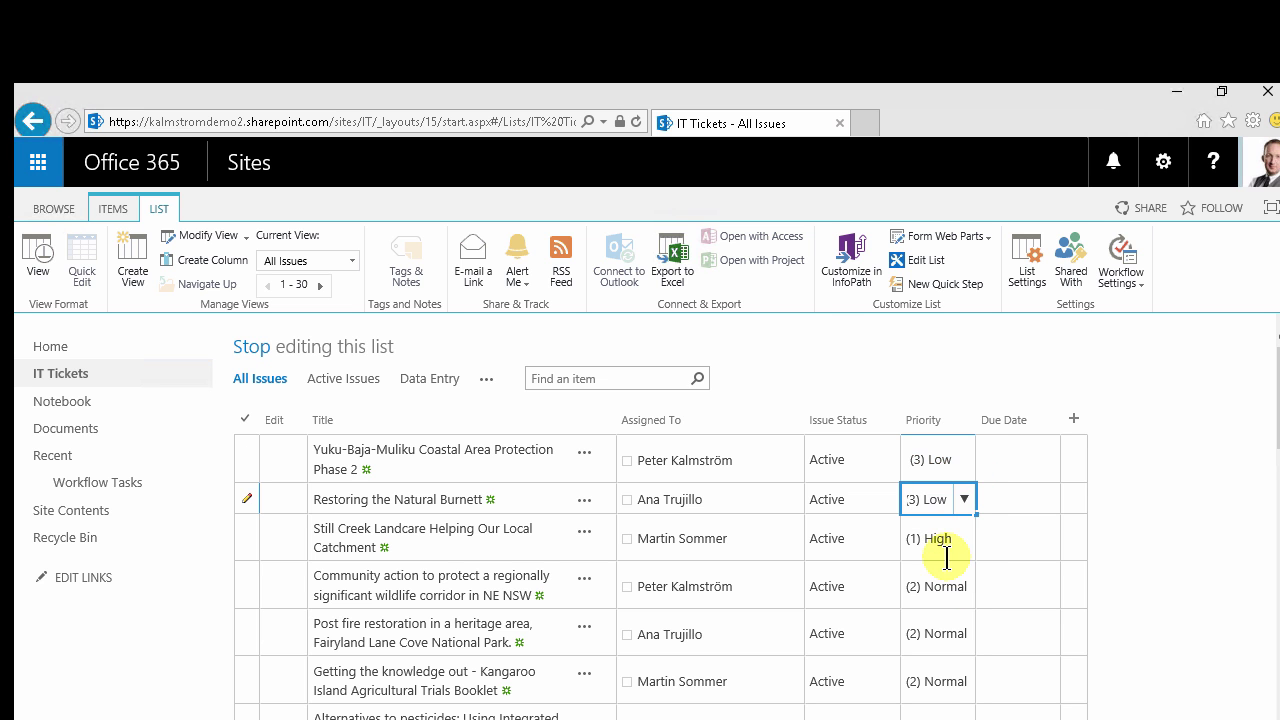
left_click(955, 539)
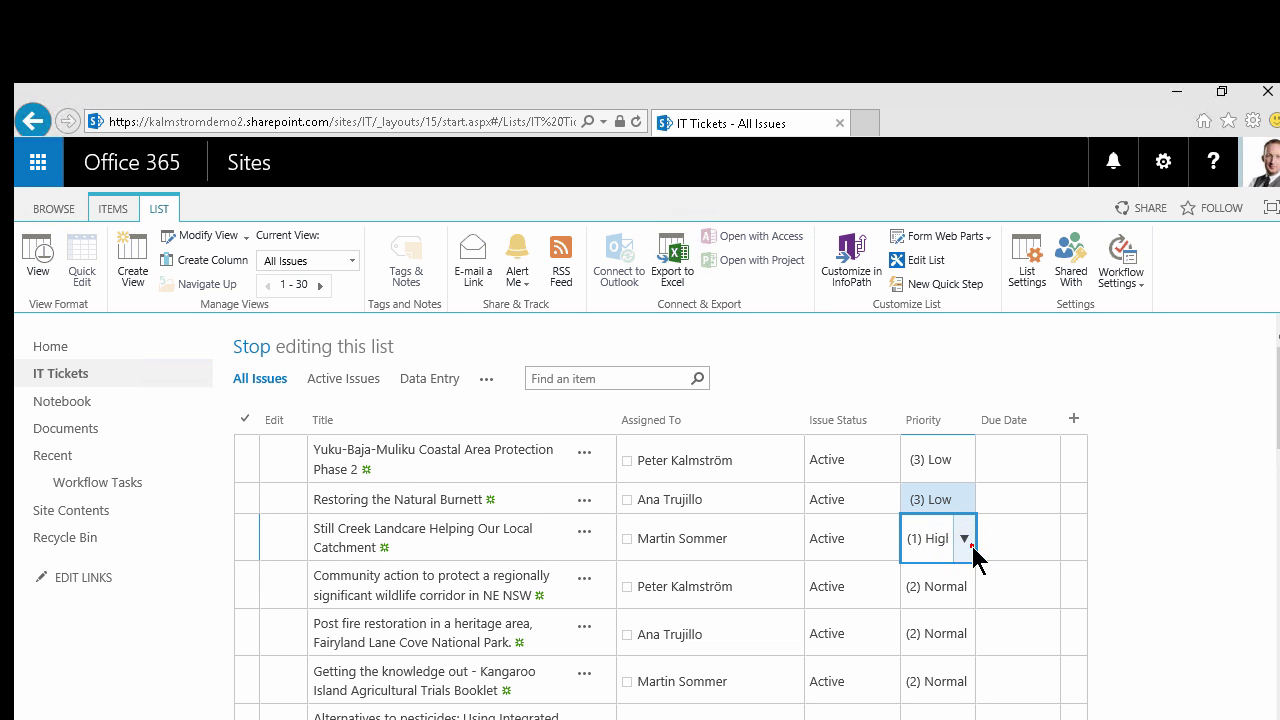
left_click(968, 545)
left_click(948, 624)
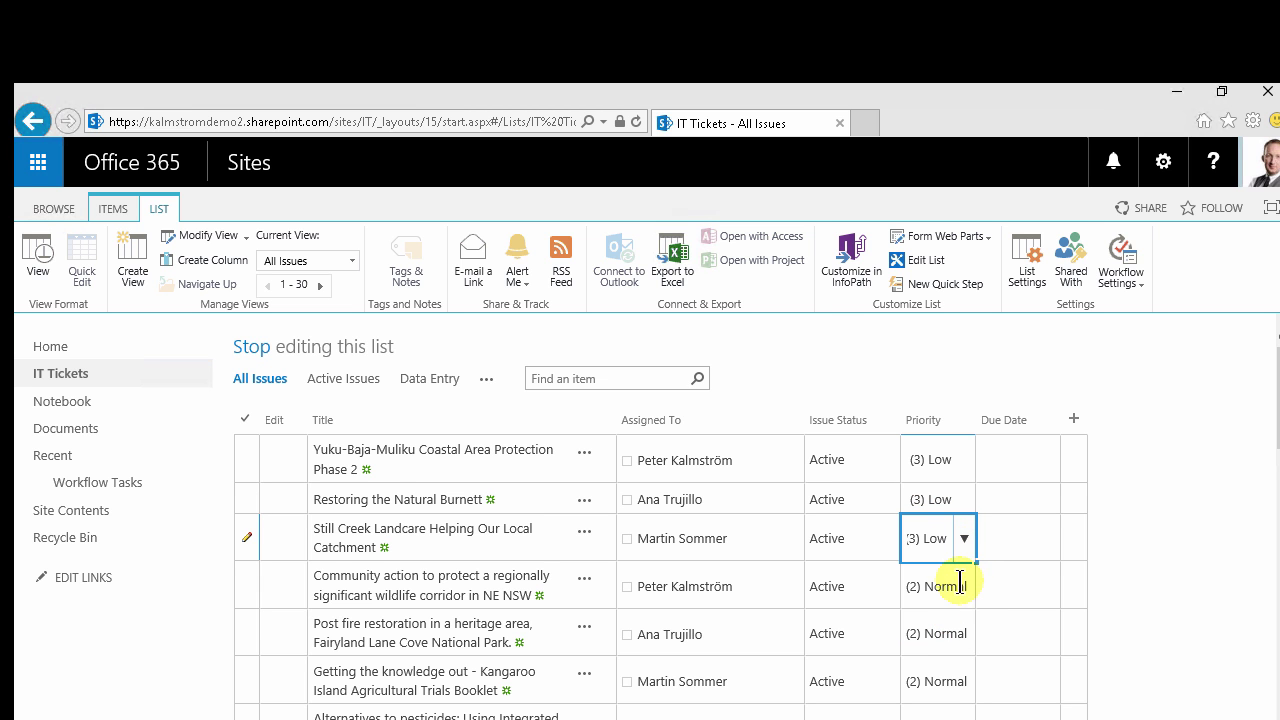
Fill the (2) Normal priority of the Post fire restoration ticket down through the Landcare assisting to restore a critically endangered ecological community ticket.
left_click(958, 586)
scroll(950, 680, "down", 1)
scroll(955, 680, "down", 1)
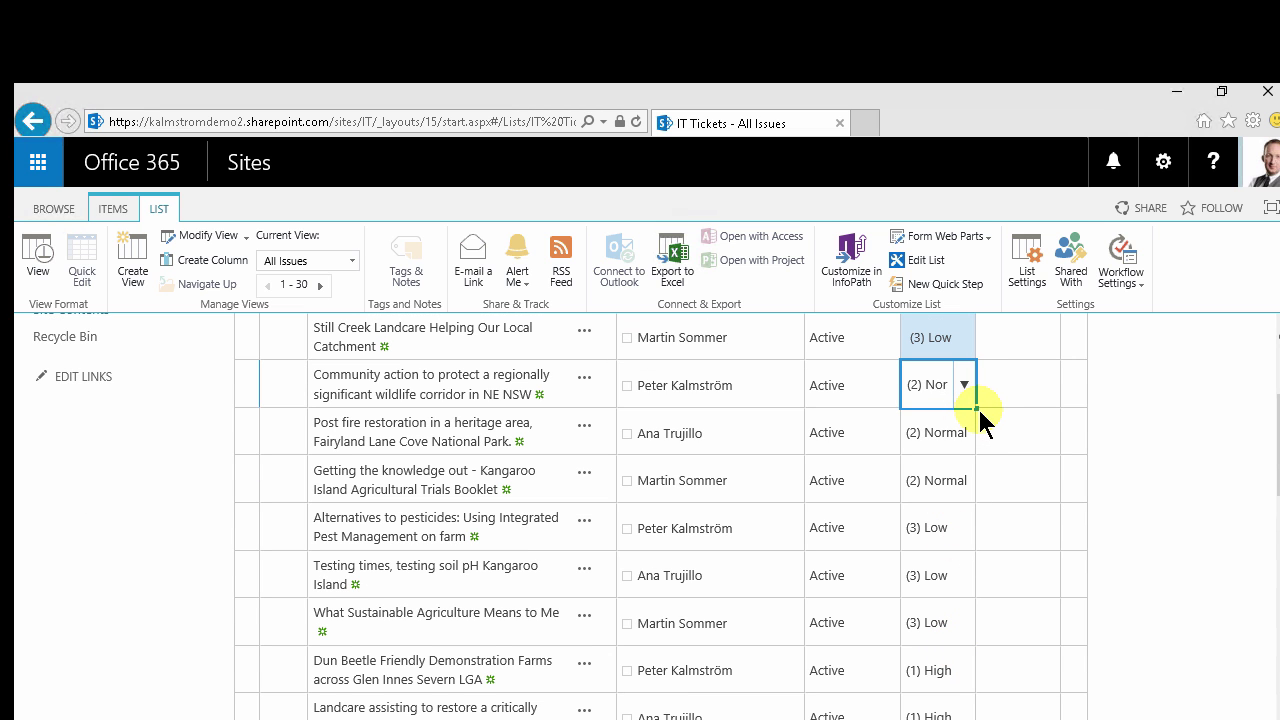
left_click(936, 432)
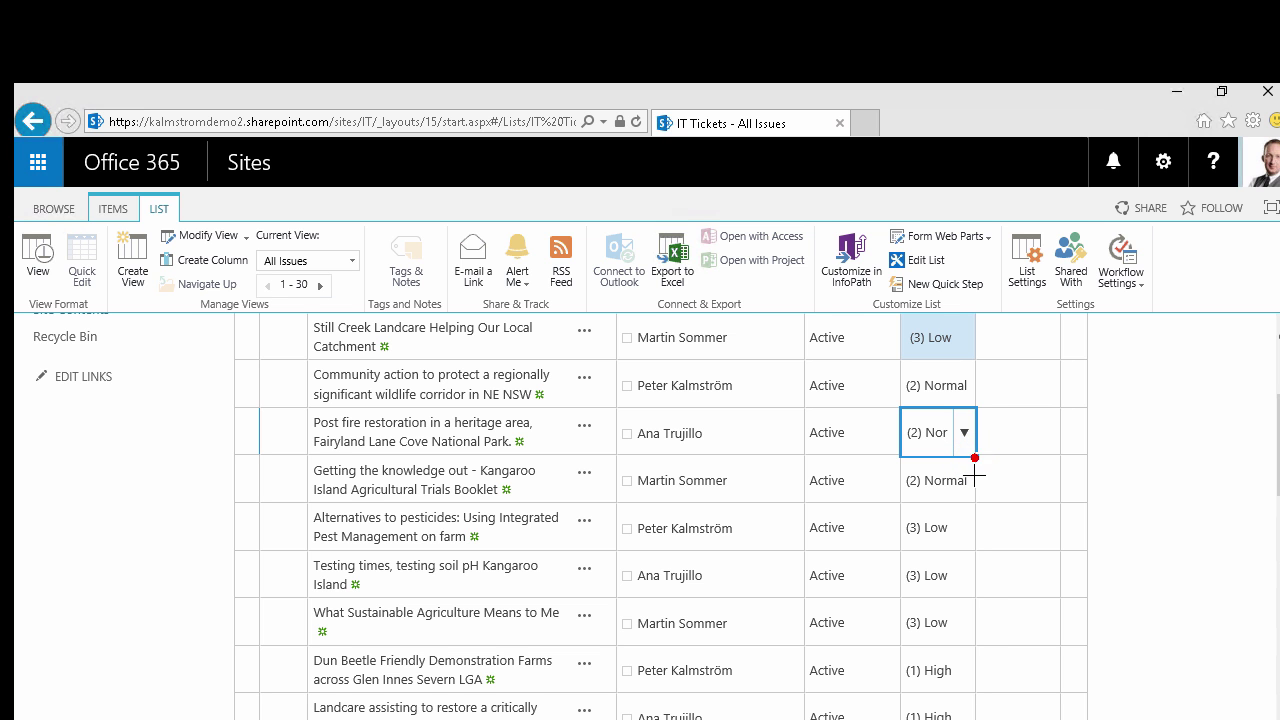
left_click_drag(975, 458, 963, 710)
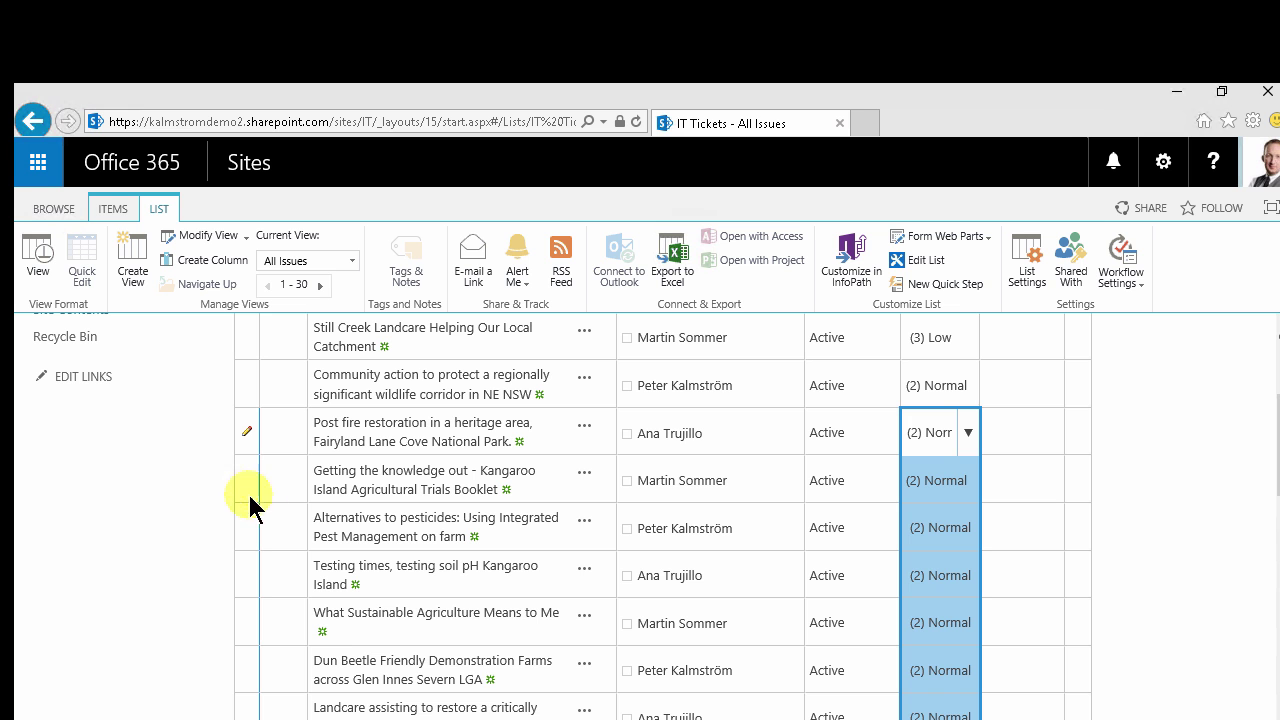
scroll(640, 700, "down", 2)
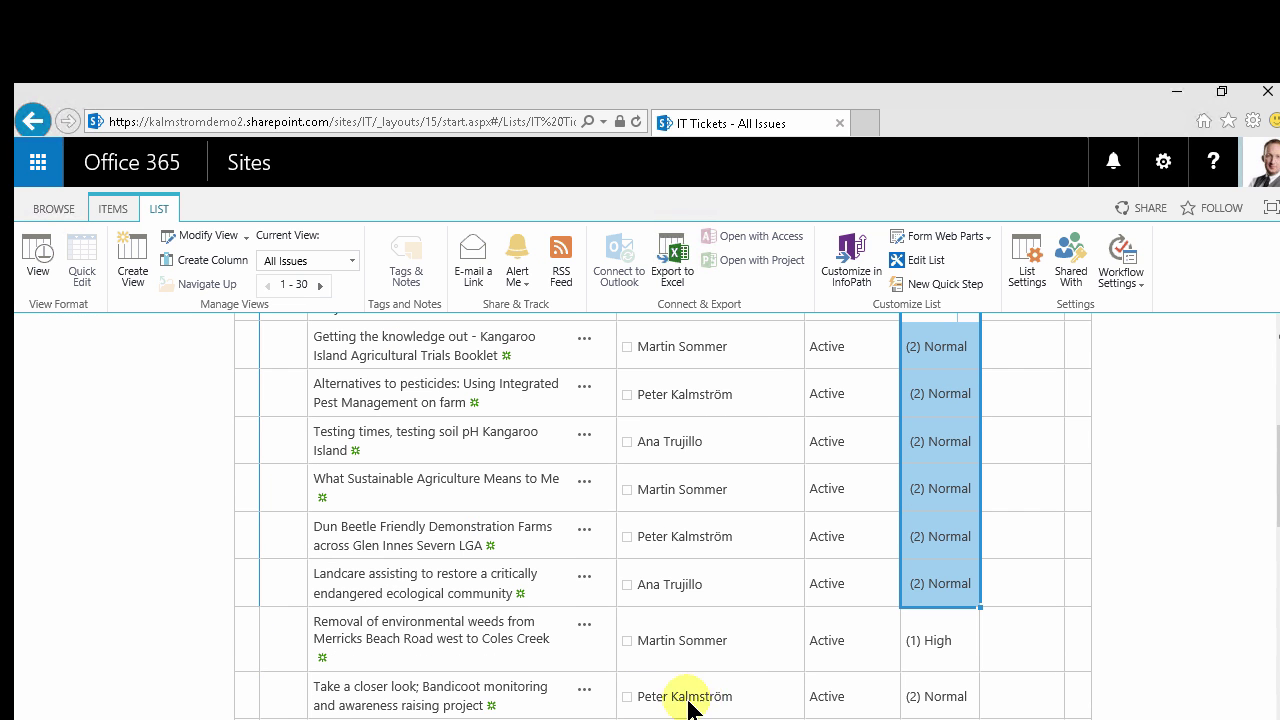
left_click(768, 625)
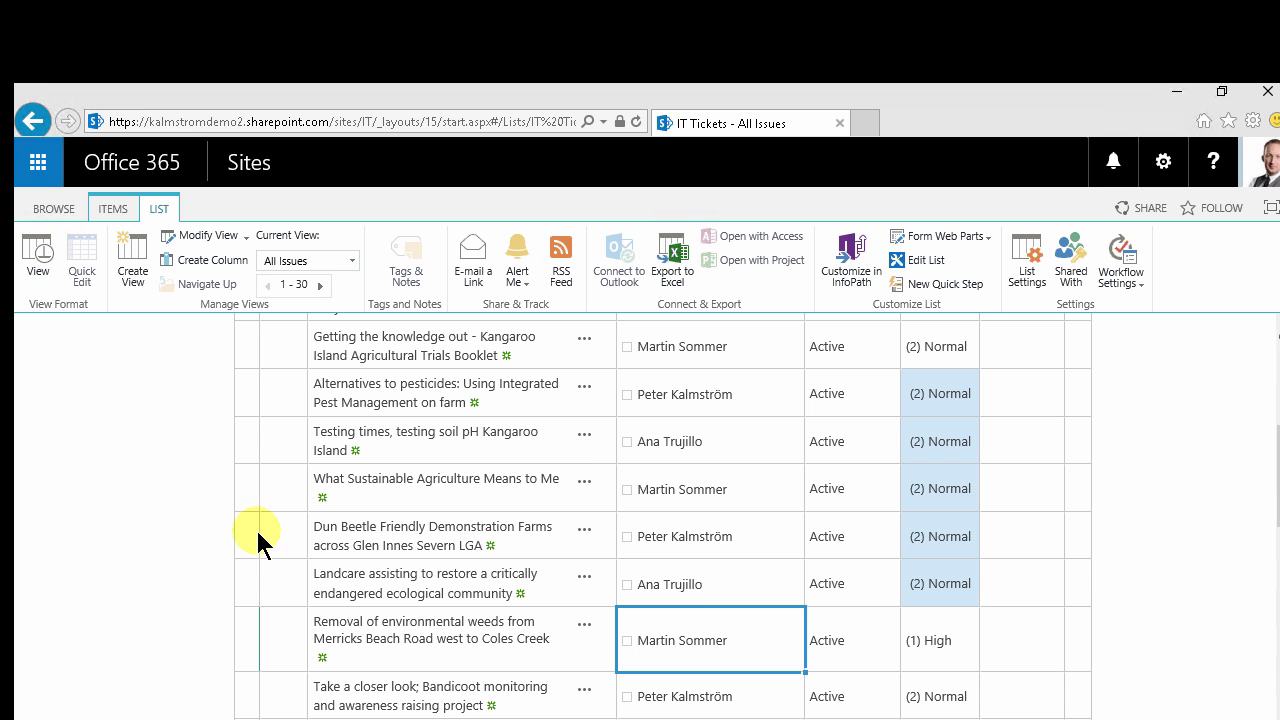
Look over the edited tickets and stop the inline editing of the IT Tickets list.
scroll(323, 530, "down", 3)
scroll(327, 529, "down", 1)
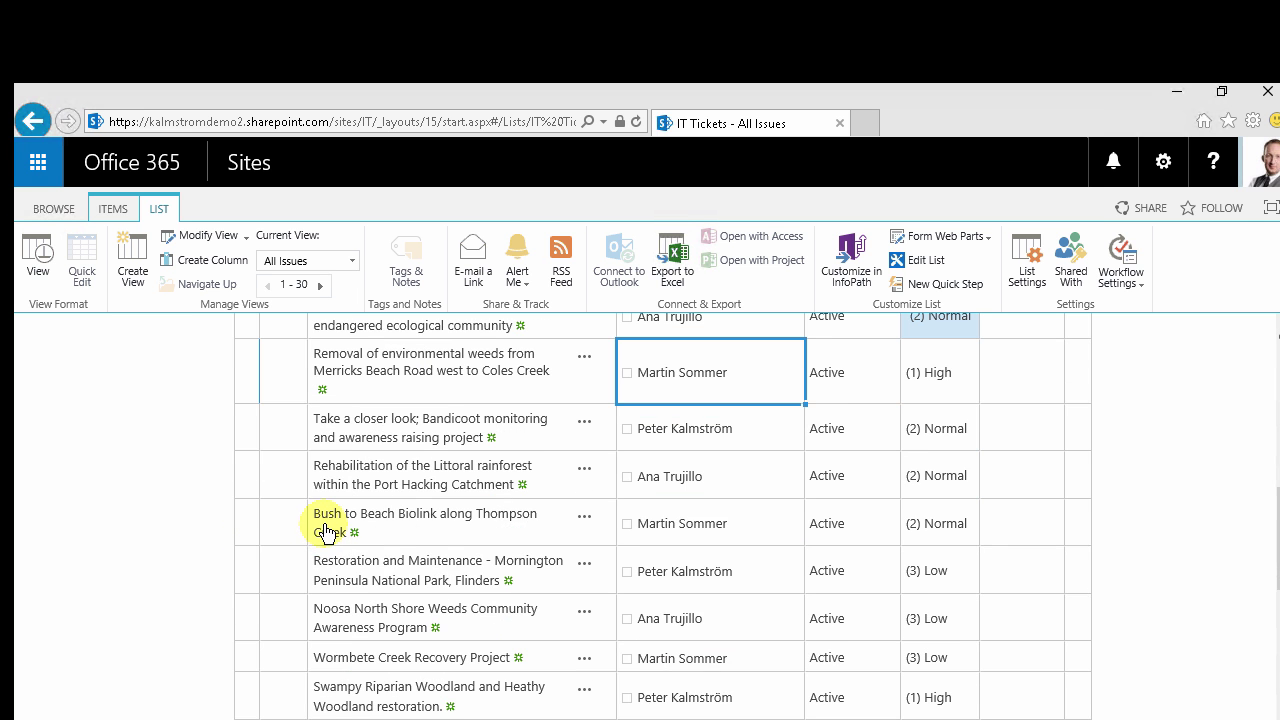
scroll(356, 512, "up", 8)
scroll(358, 516, "up", 2)
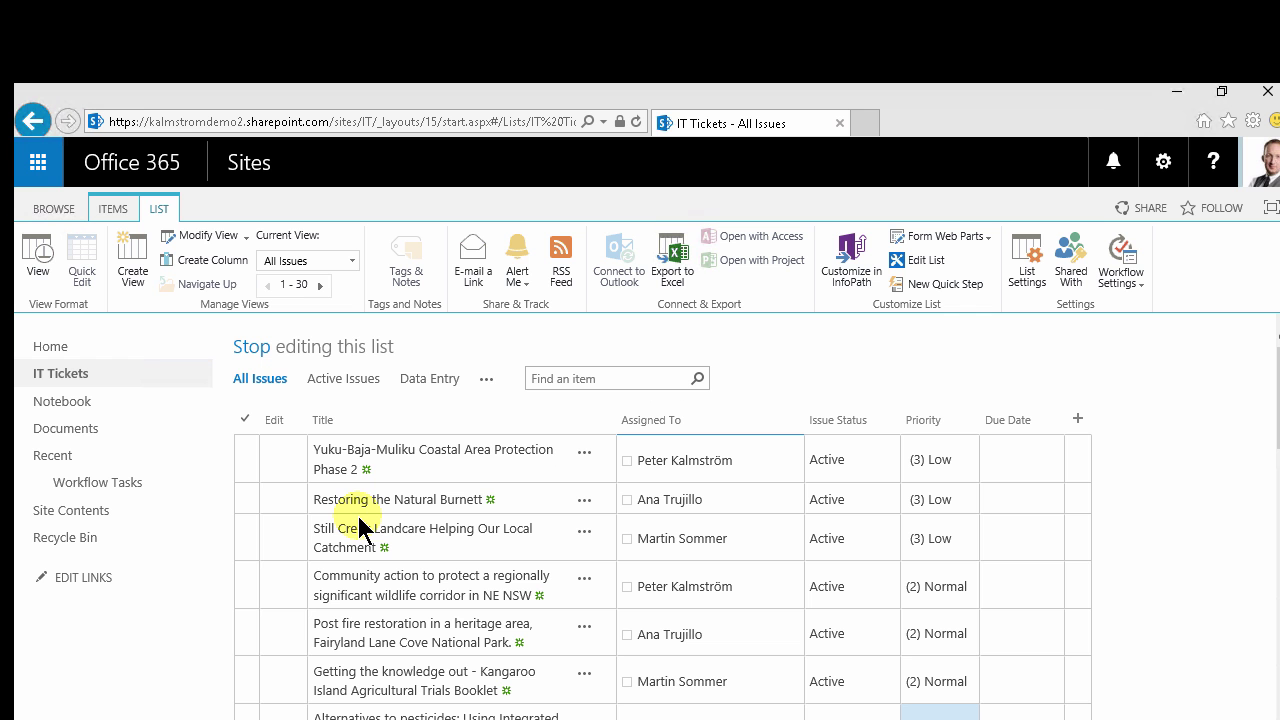
left_click(251, 346)
scroll(771, 529, "down", 7)
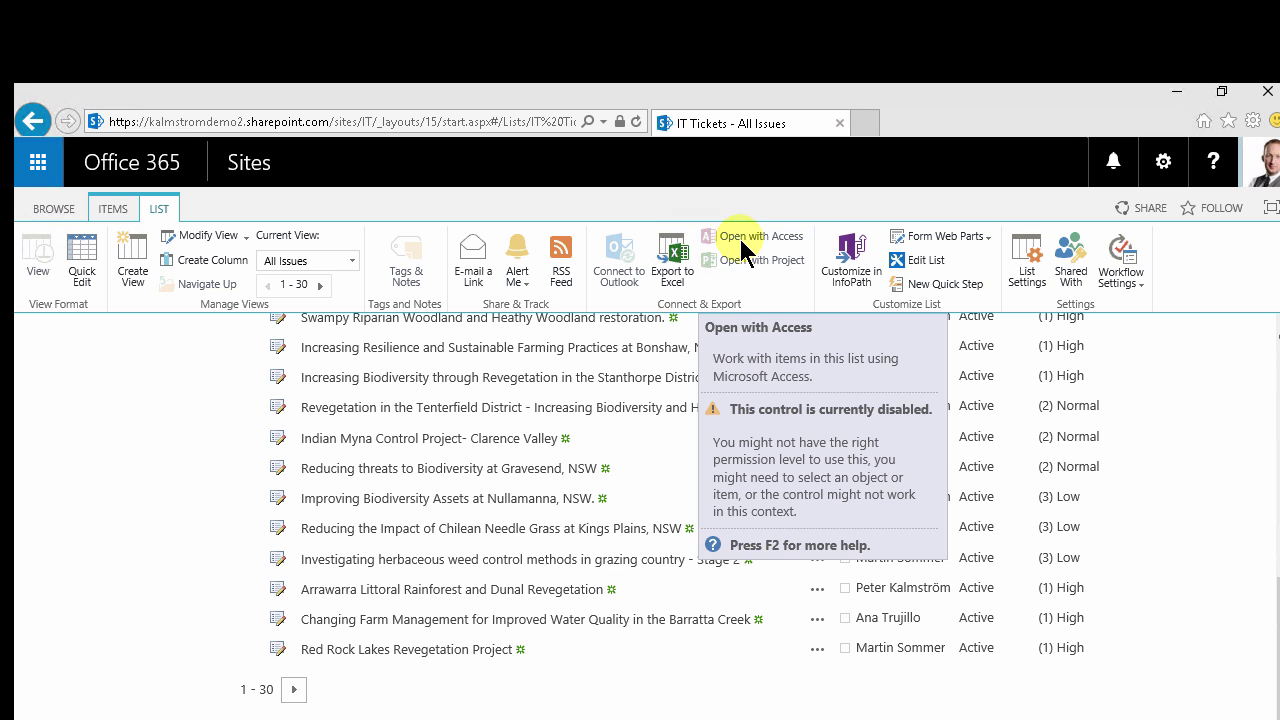
scroll(1250, 390, "up", 10)
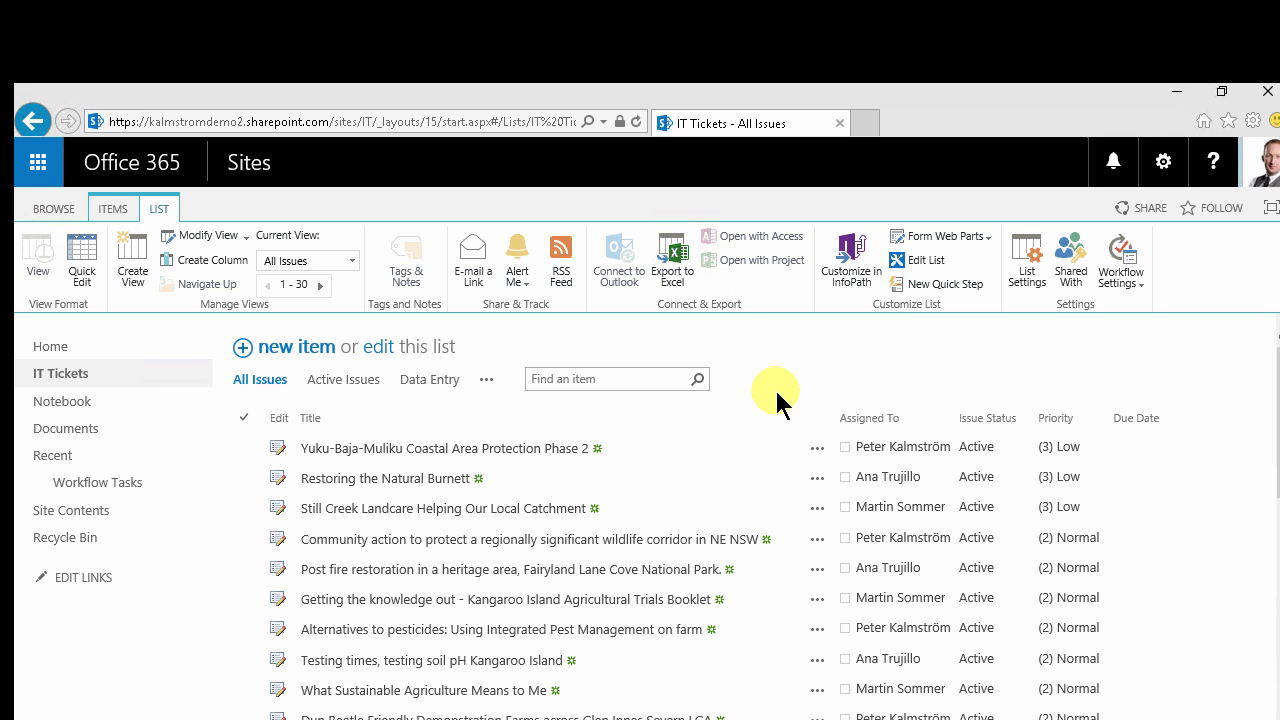
Switch to Access 2013, create a blank desktop database and close its empty Table1.
key("super")
key("super")
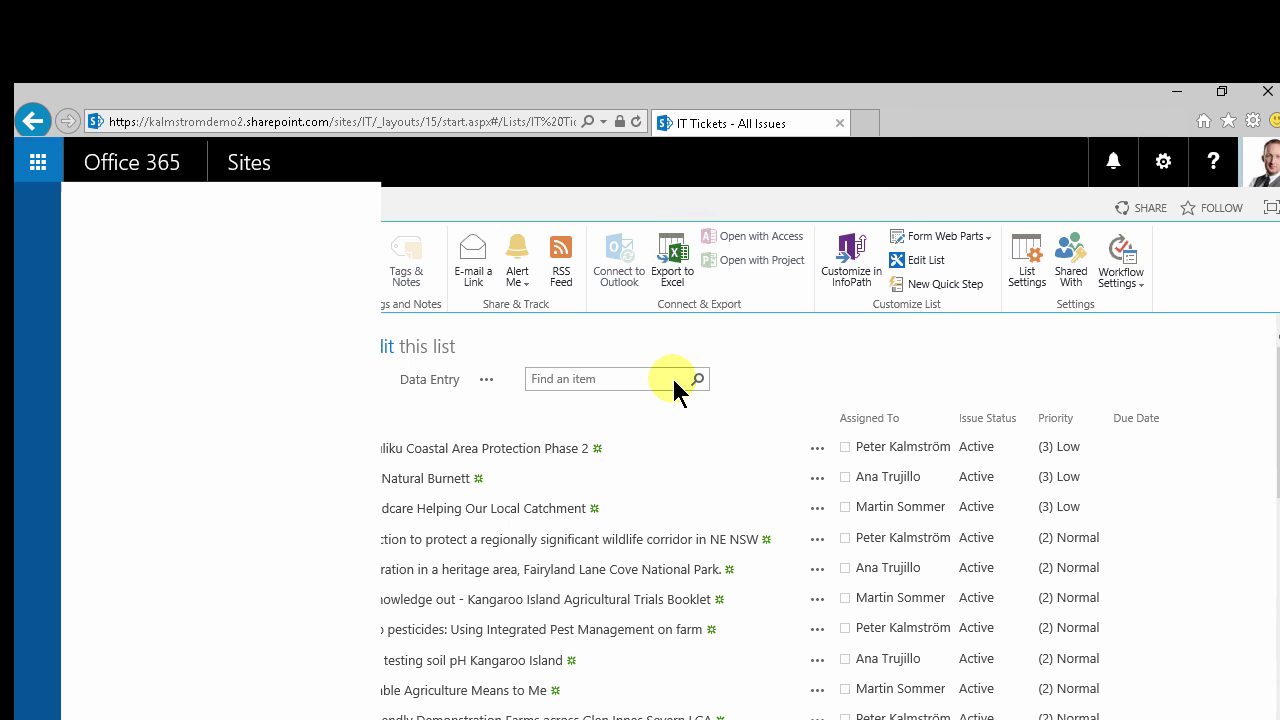
key("super")
type("acc")
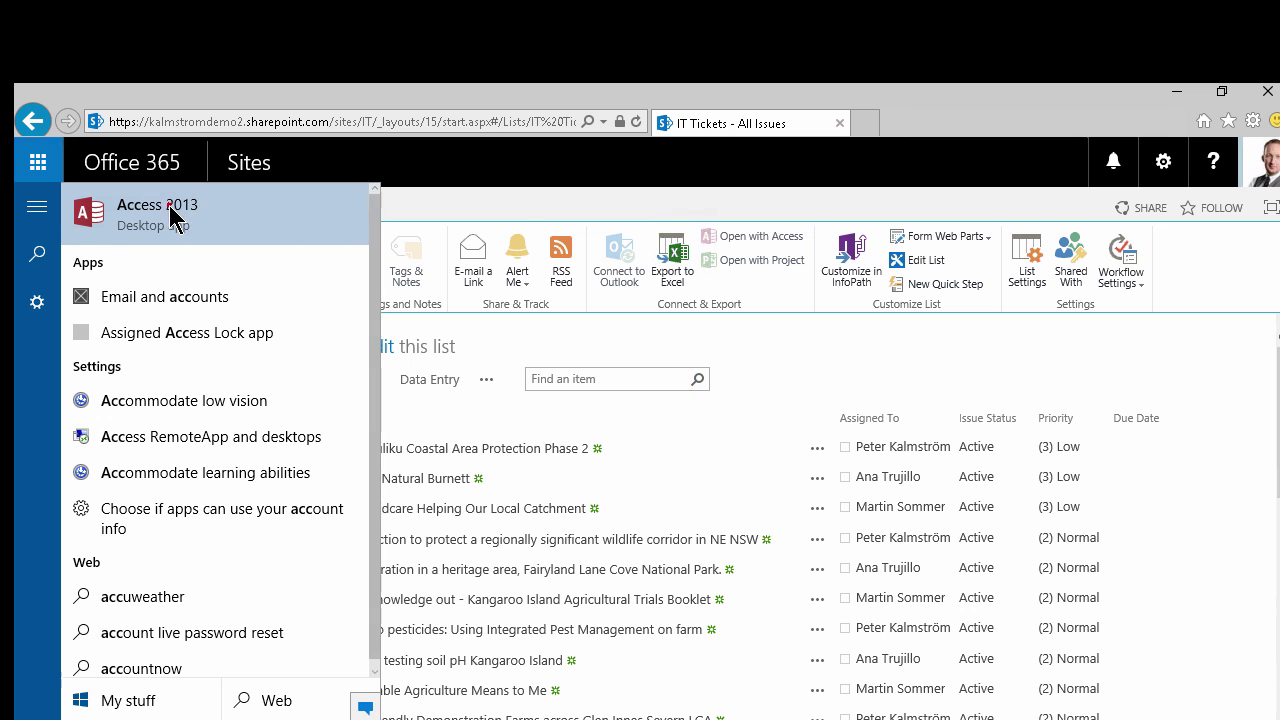
left_click(170, 215)
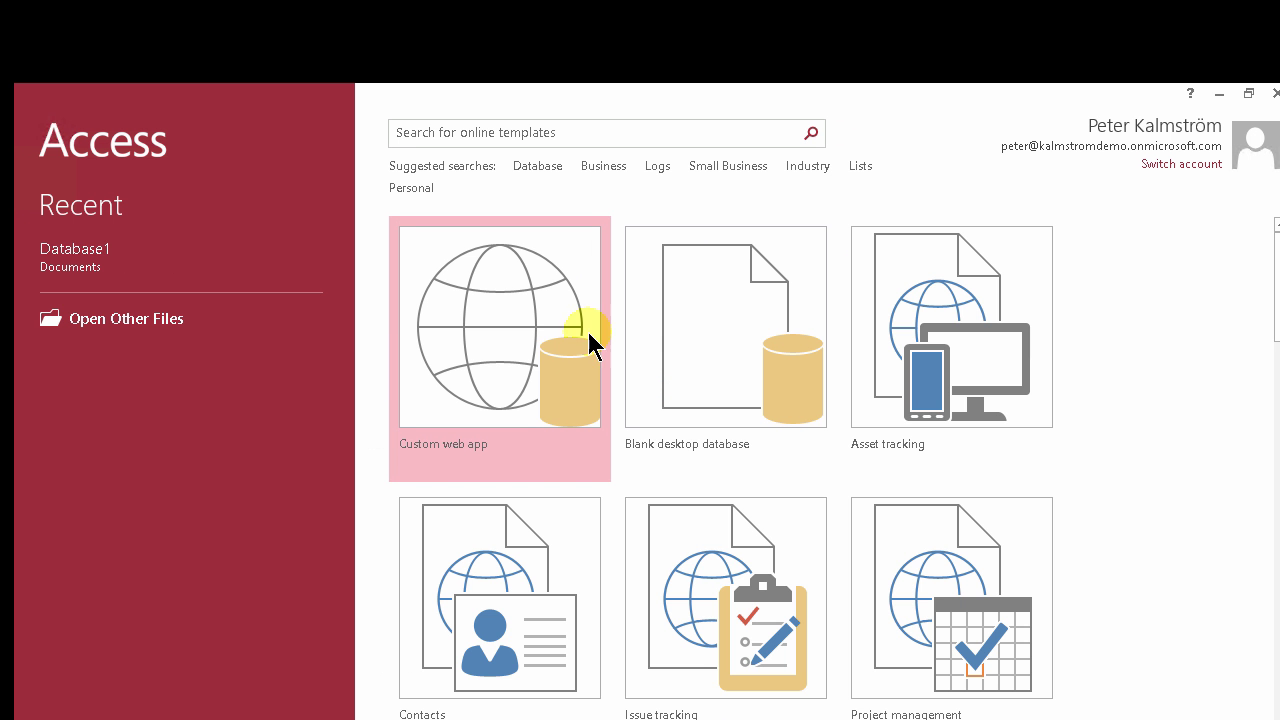
left_click(680, 340)
left_click(643, 510)
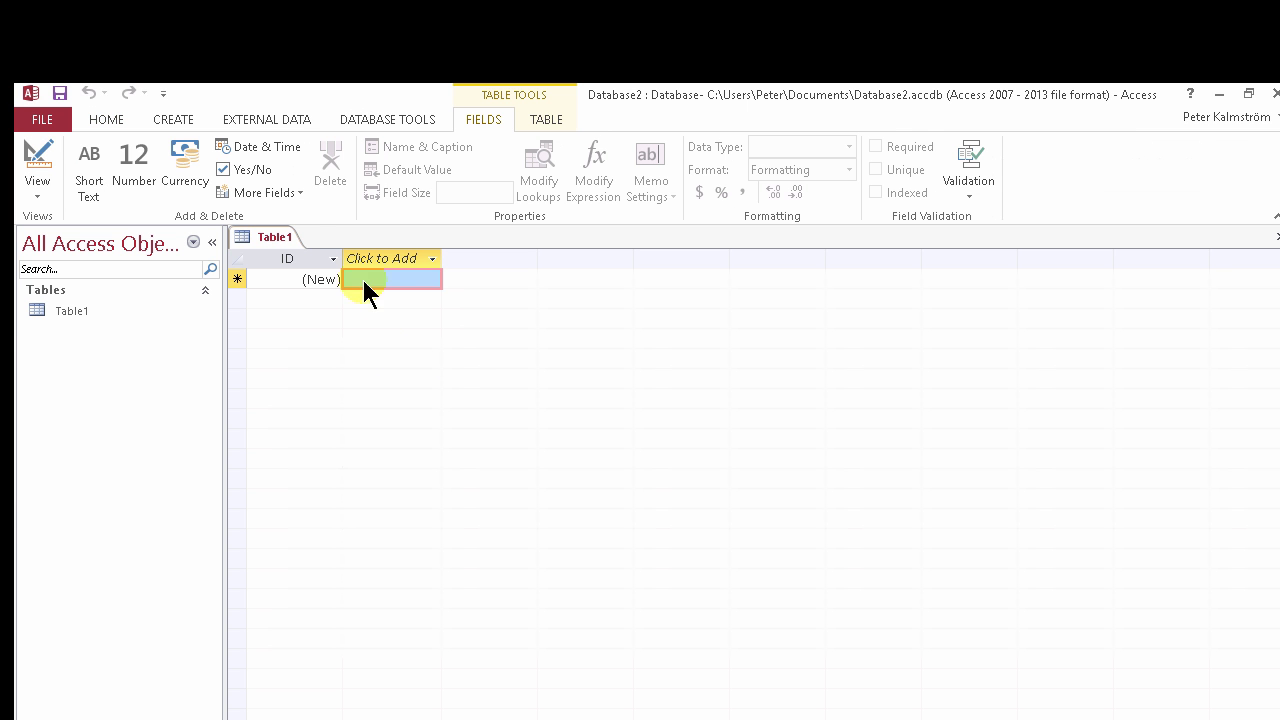
right_click(279, 251)
left_click(317, 279)
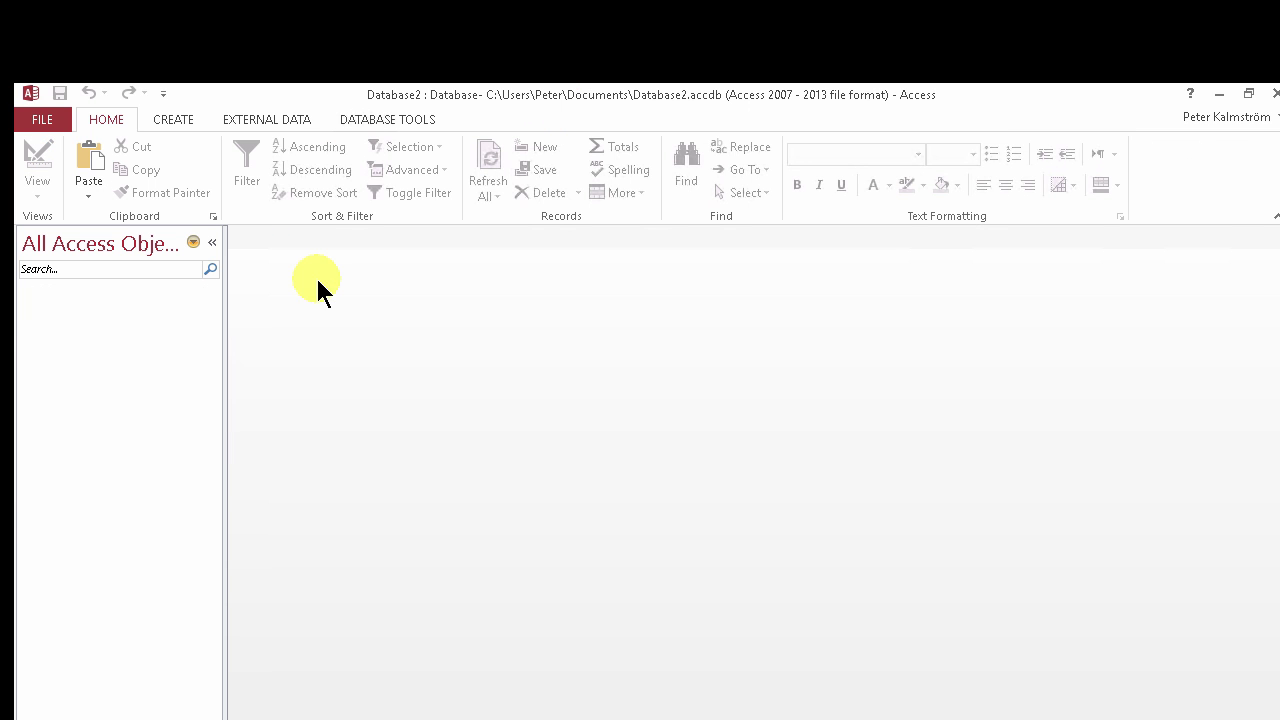
left_click(267, 119)
left_click(318, 192)
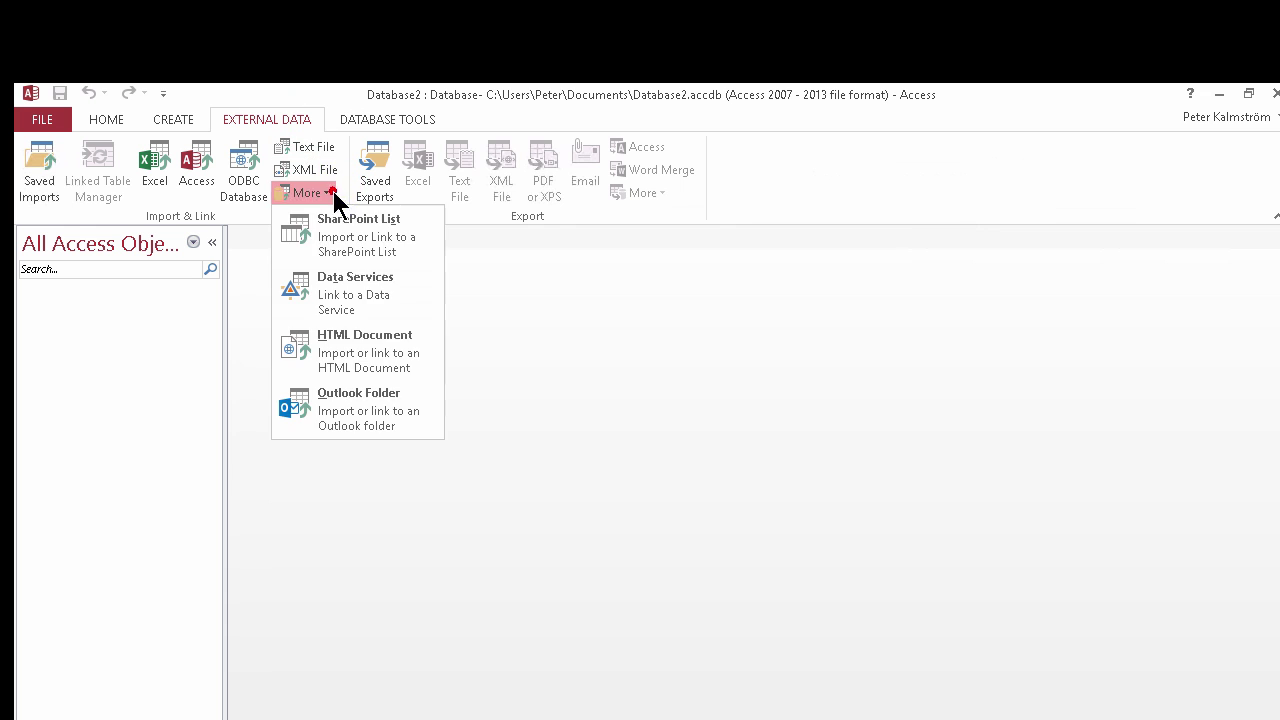
left_click(346, 224)
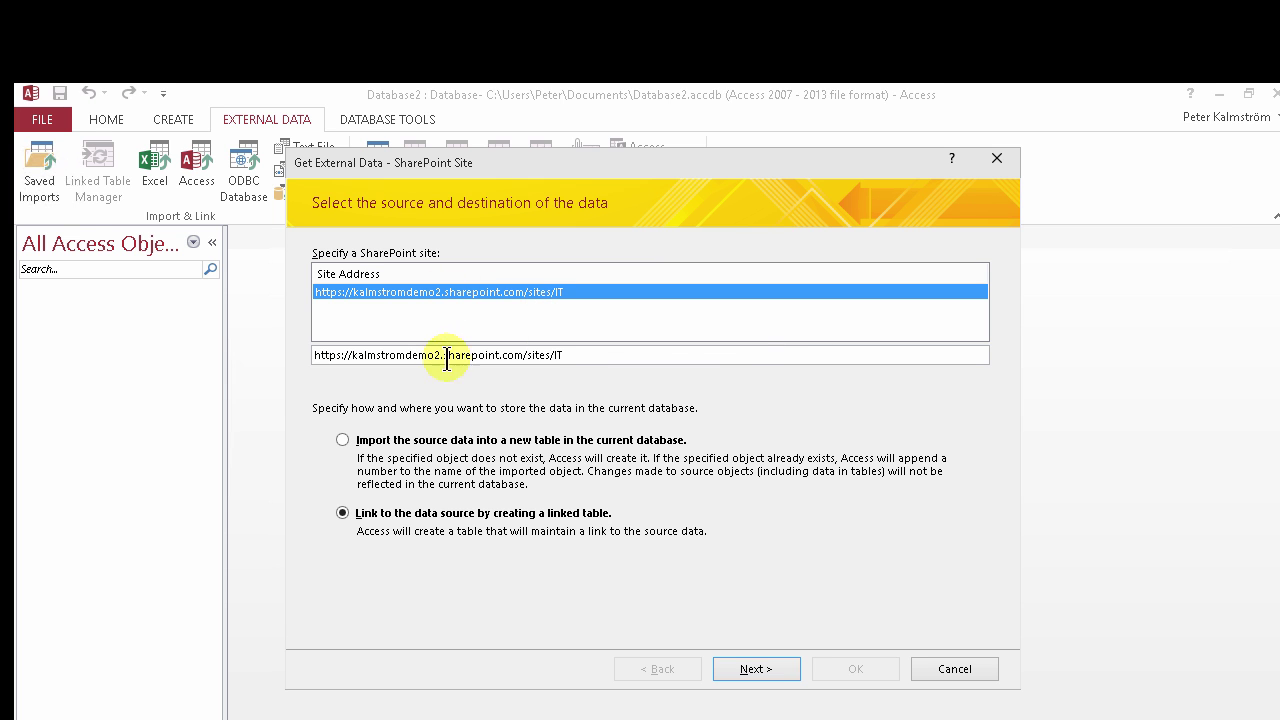
left_click_drag(574, 354, 274, 360)
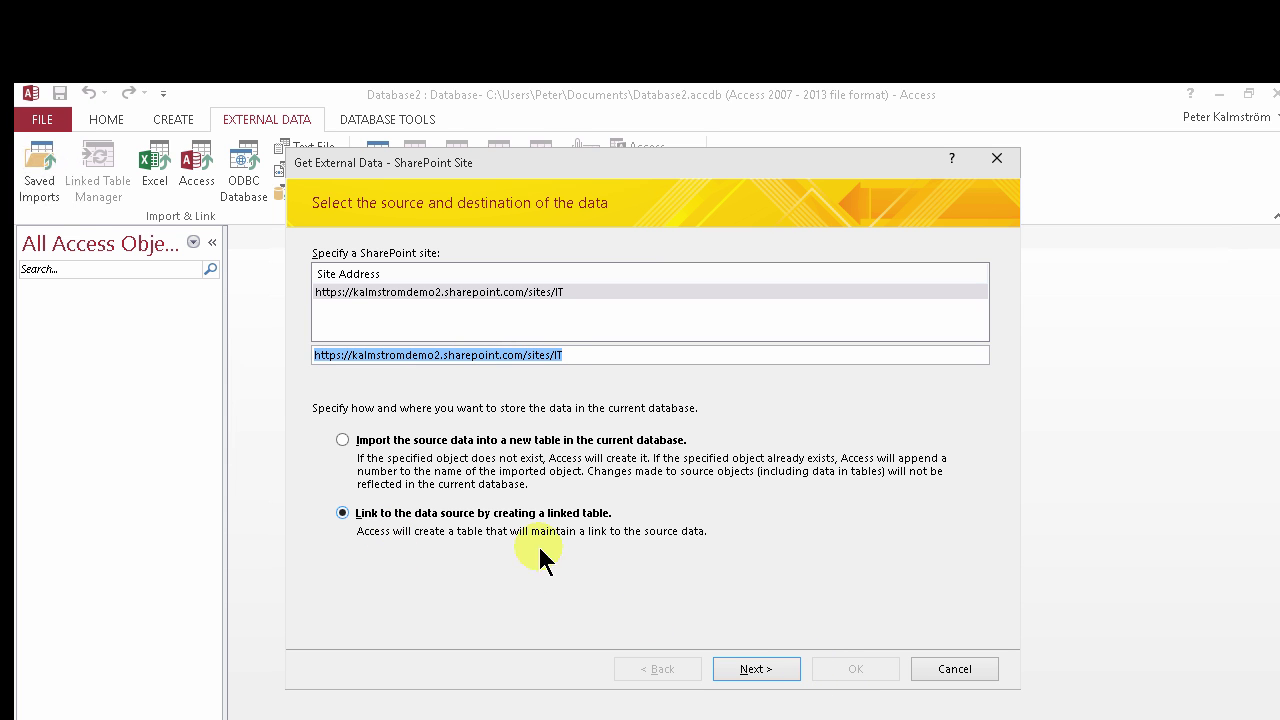
left_click(768, 668)
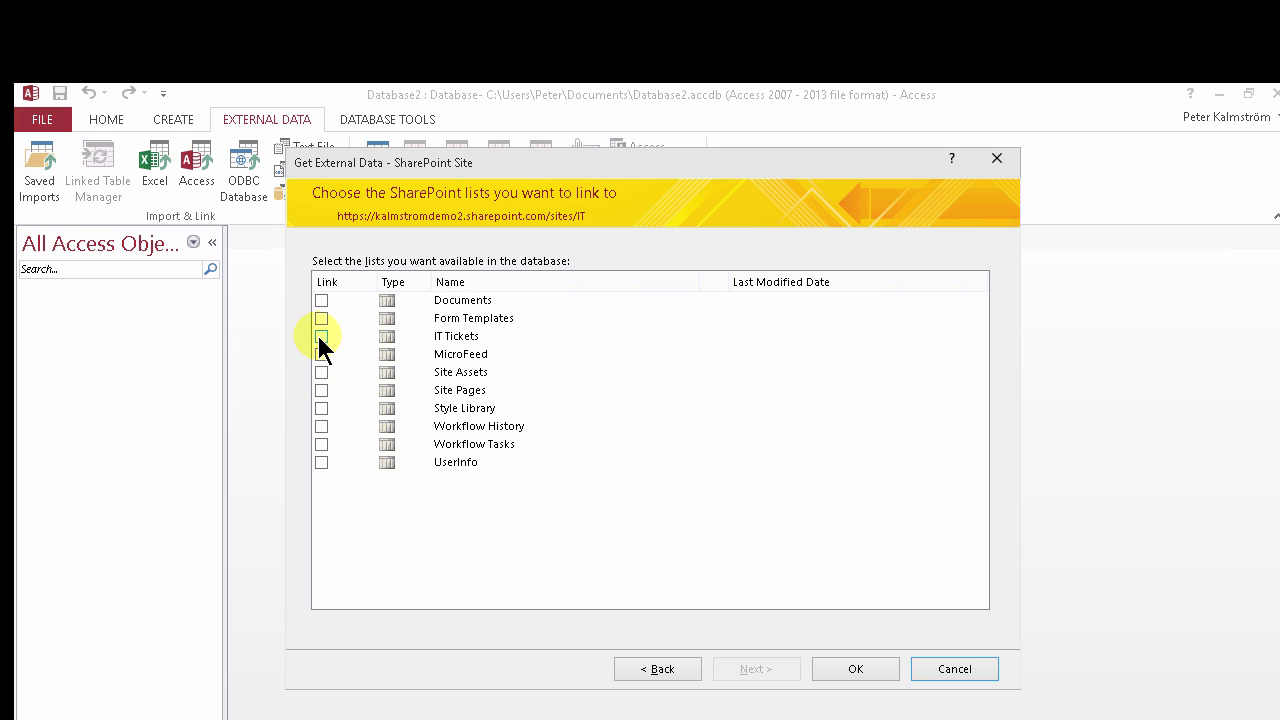
left_click(321, 336)
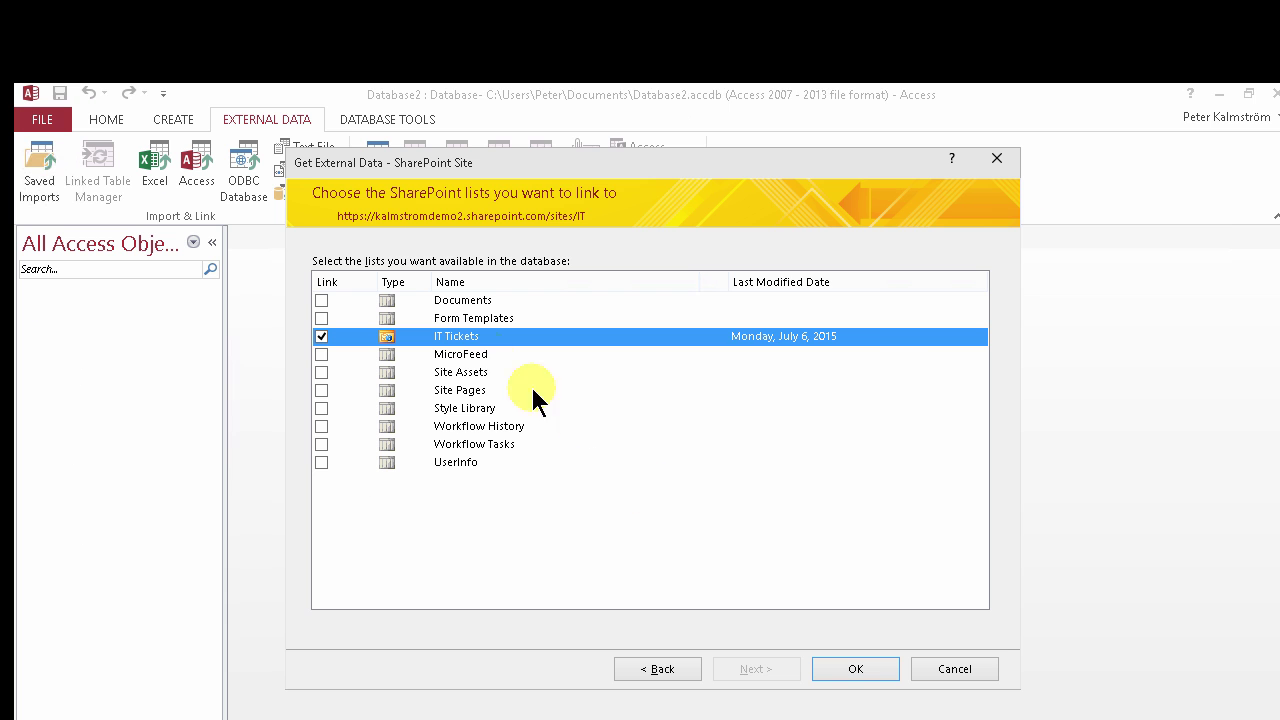
left_click(851, 680)
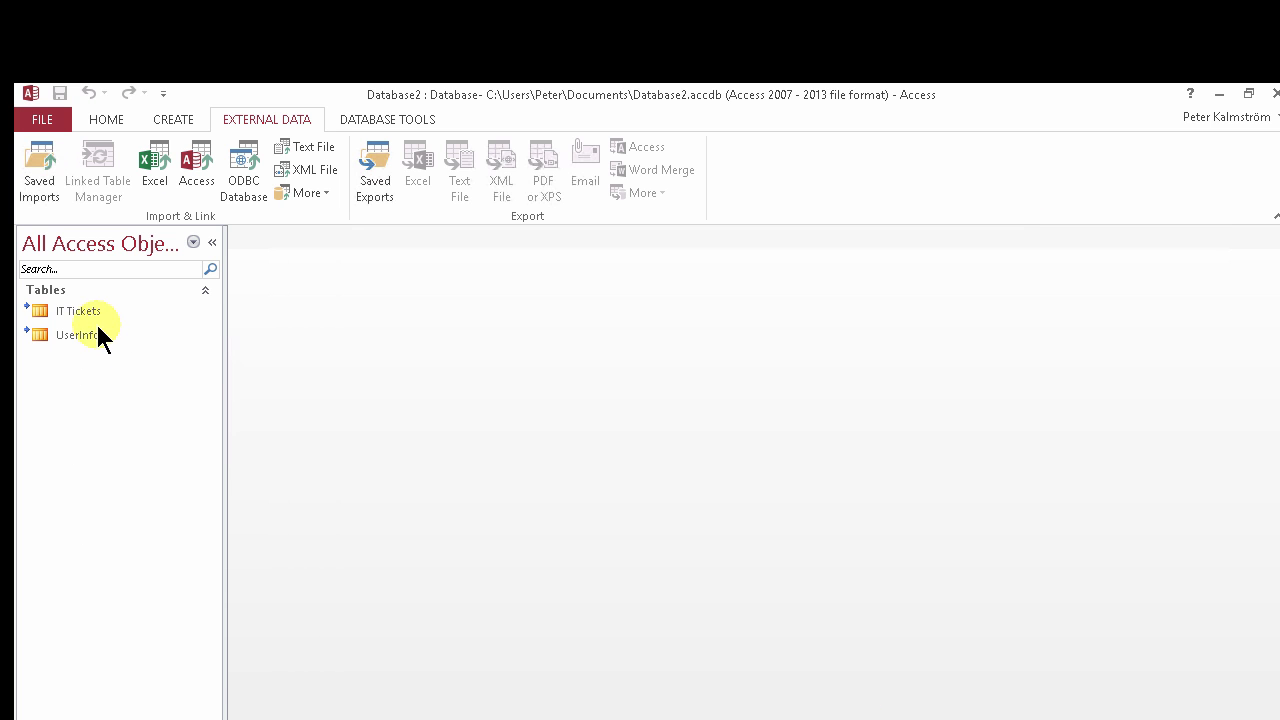
Open the linked IT Tickets table and widen the Assigned To column to fit its contents.
left_click(95, 310)
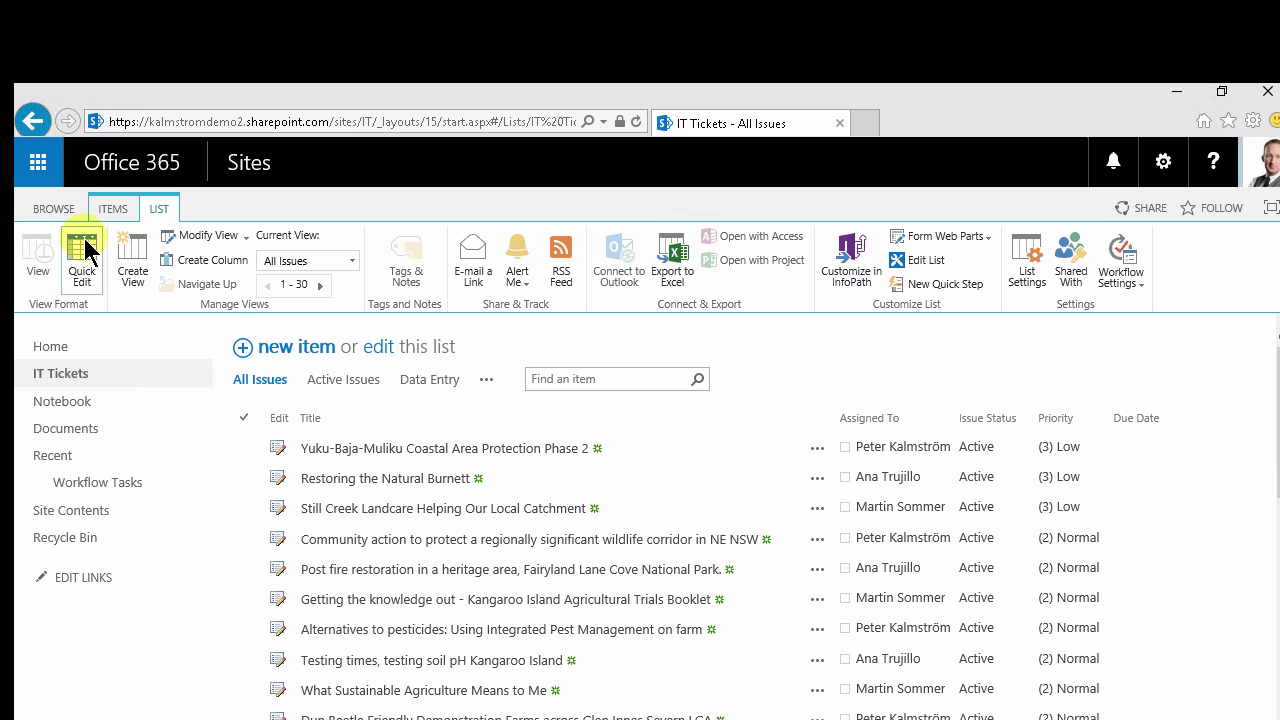
key("alt+Tab")
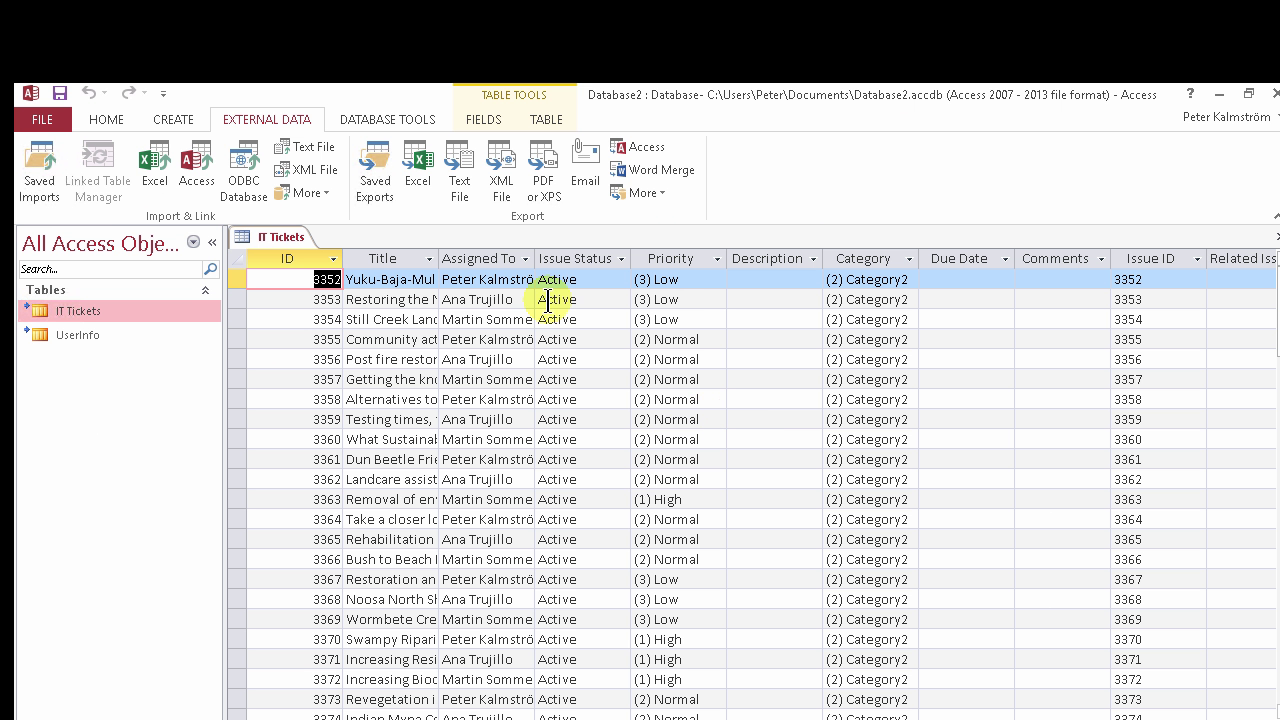
double_click(536, 259)
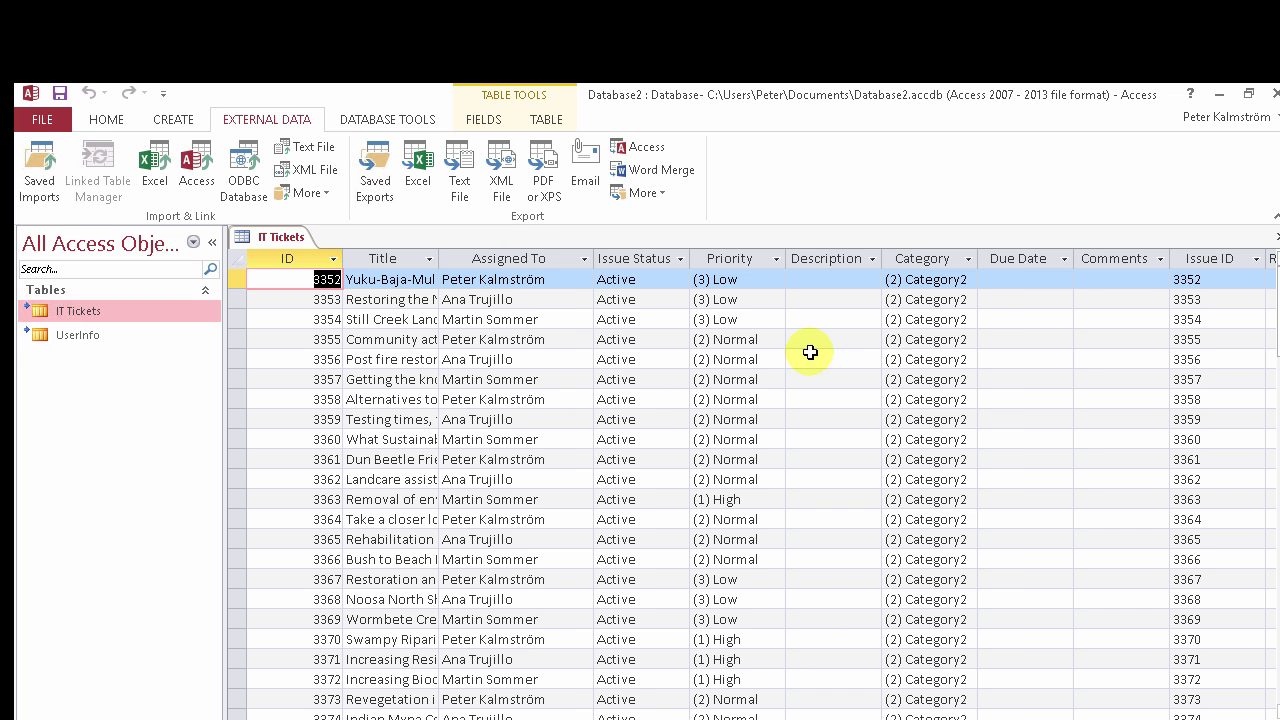
left_click(935, 319)
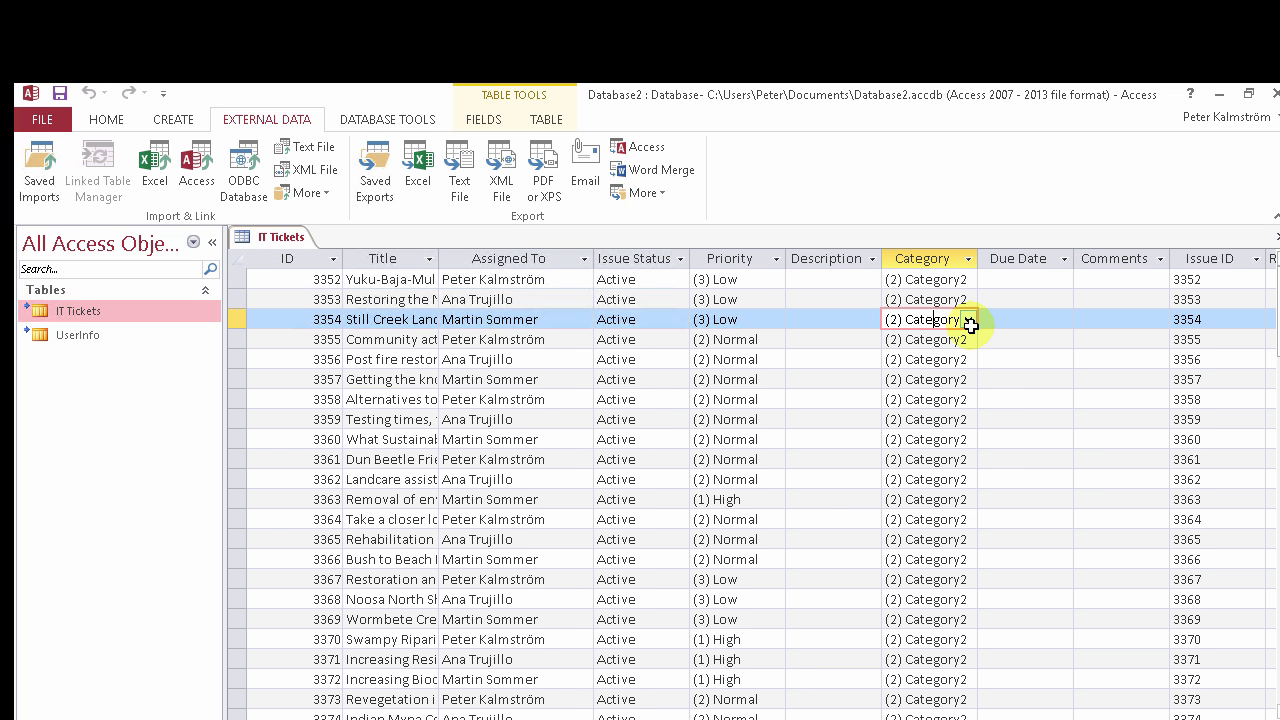
left_click(637, 359)
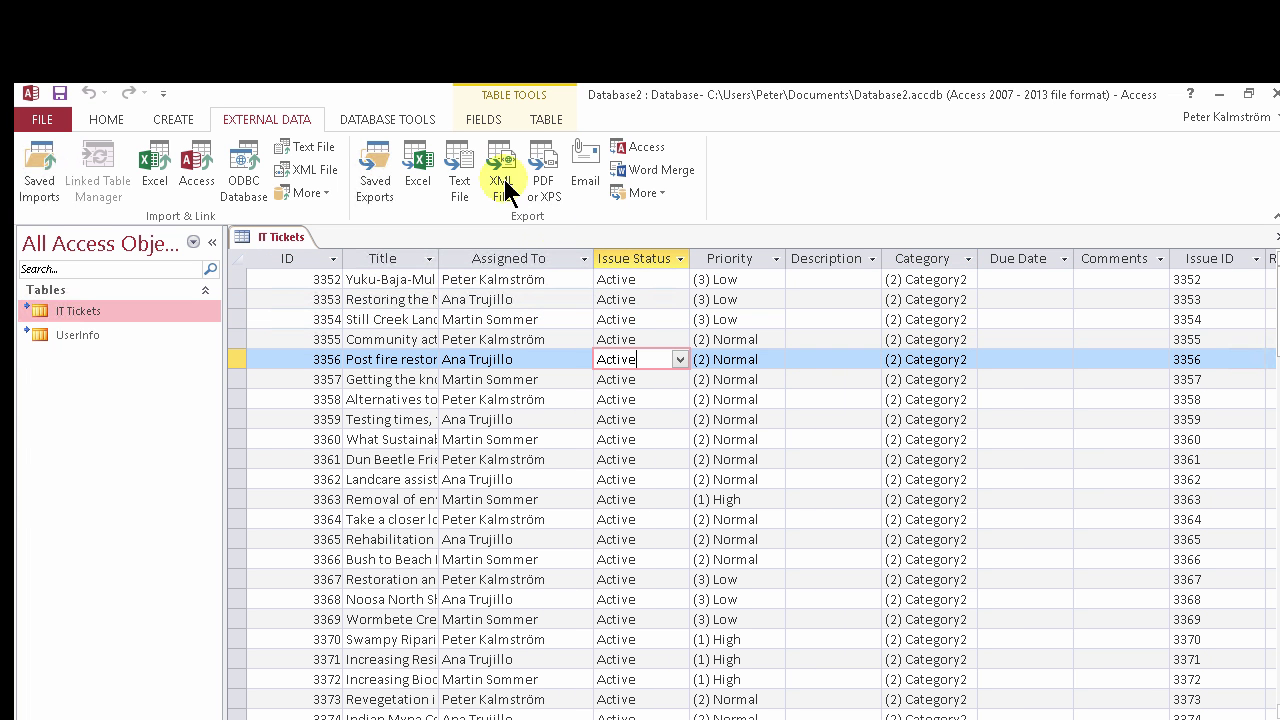
Replace every whole-field "Active" value with "Resolved" in the Issue Status column of the IT Tickets table and commit the record.
left_click(110, 117)
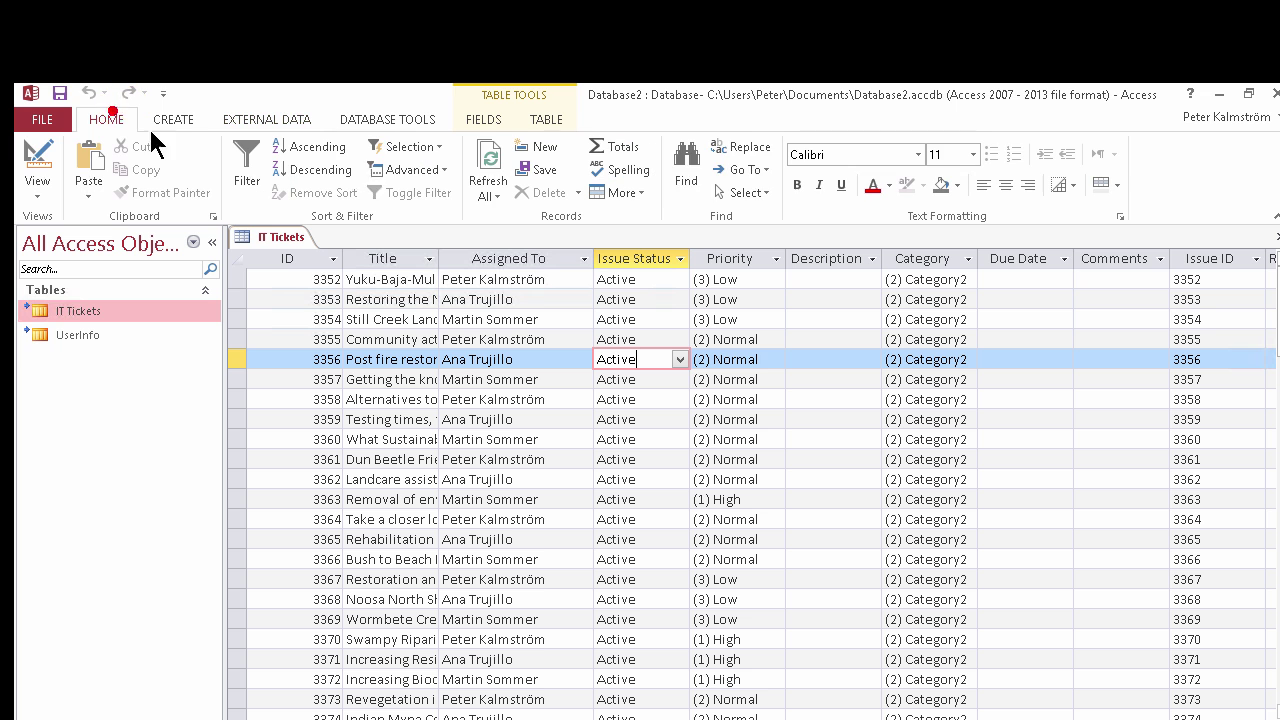
left_click(745, 150)
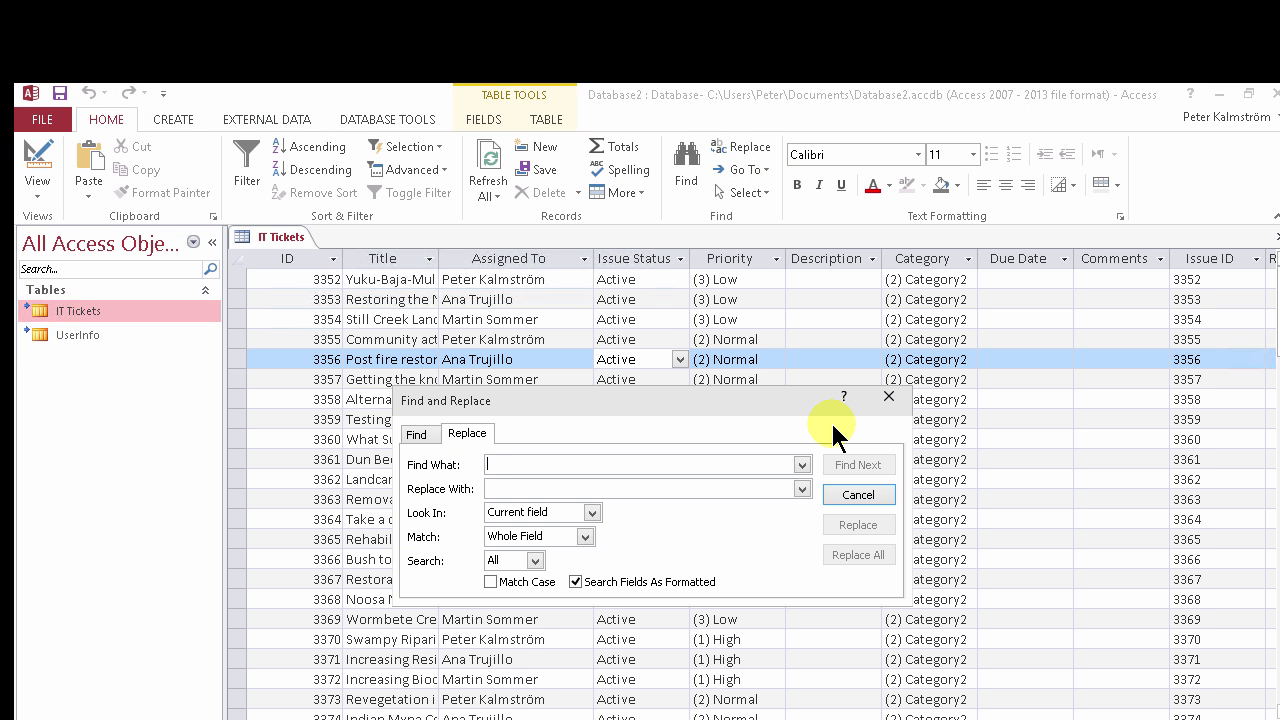
type("Active")
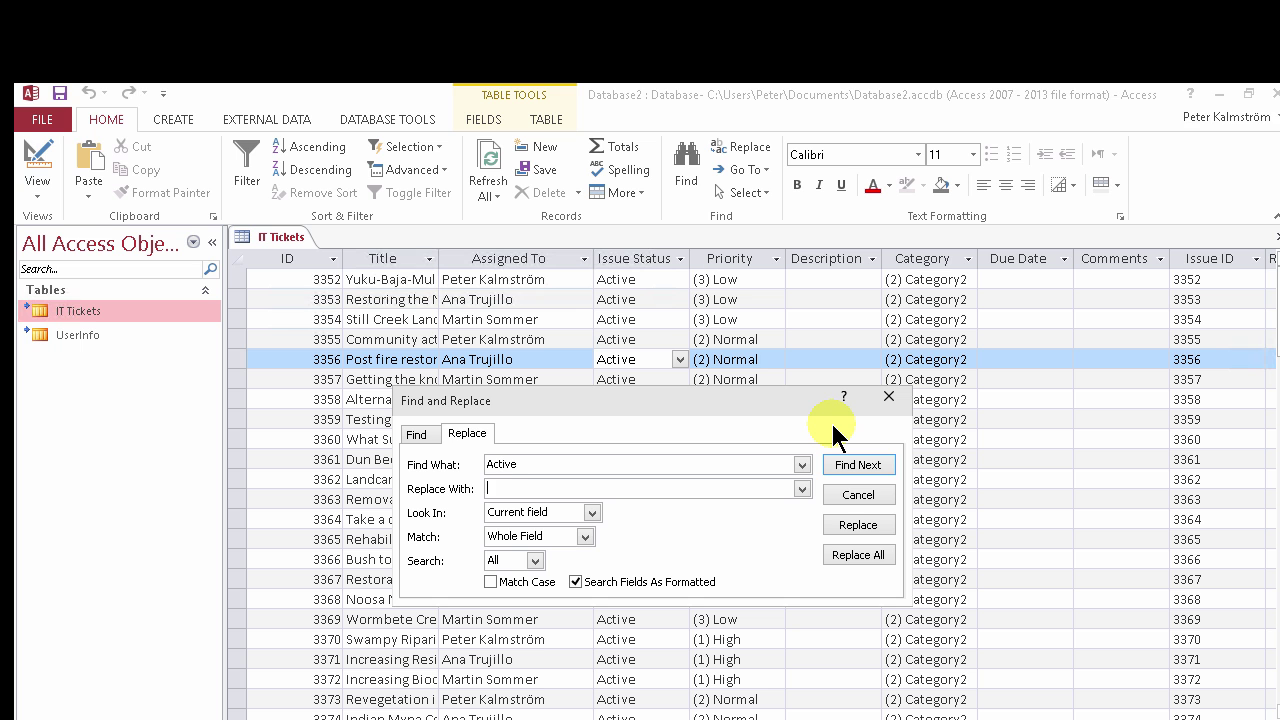
type("Resolved")
left_click(860, 555)
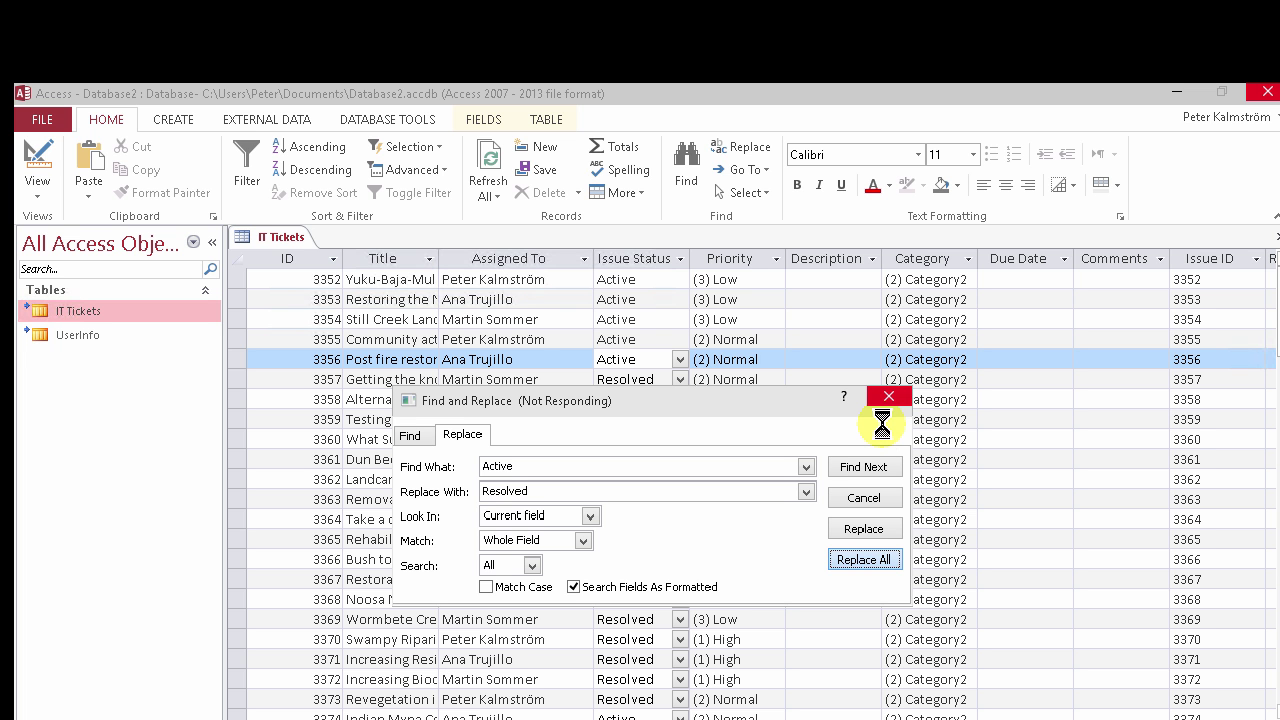
left_click(885, 400)
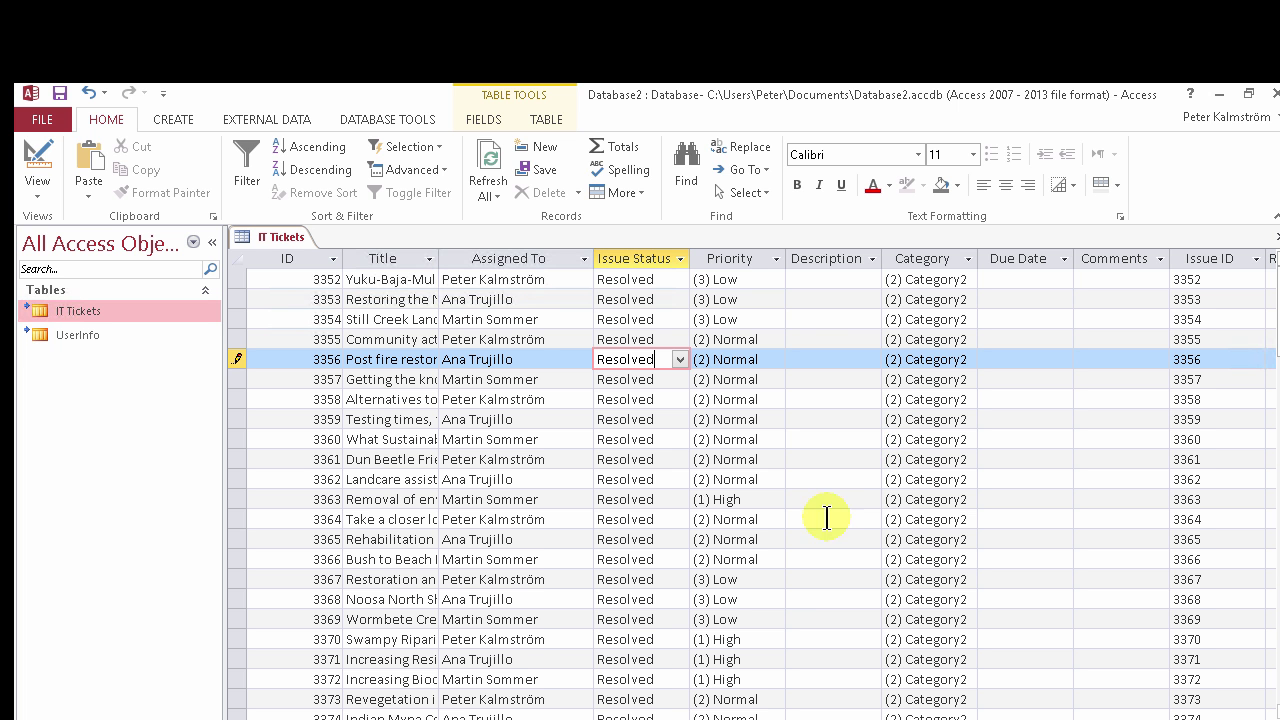
left_click(648, 505)
left_click(650, 539)
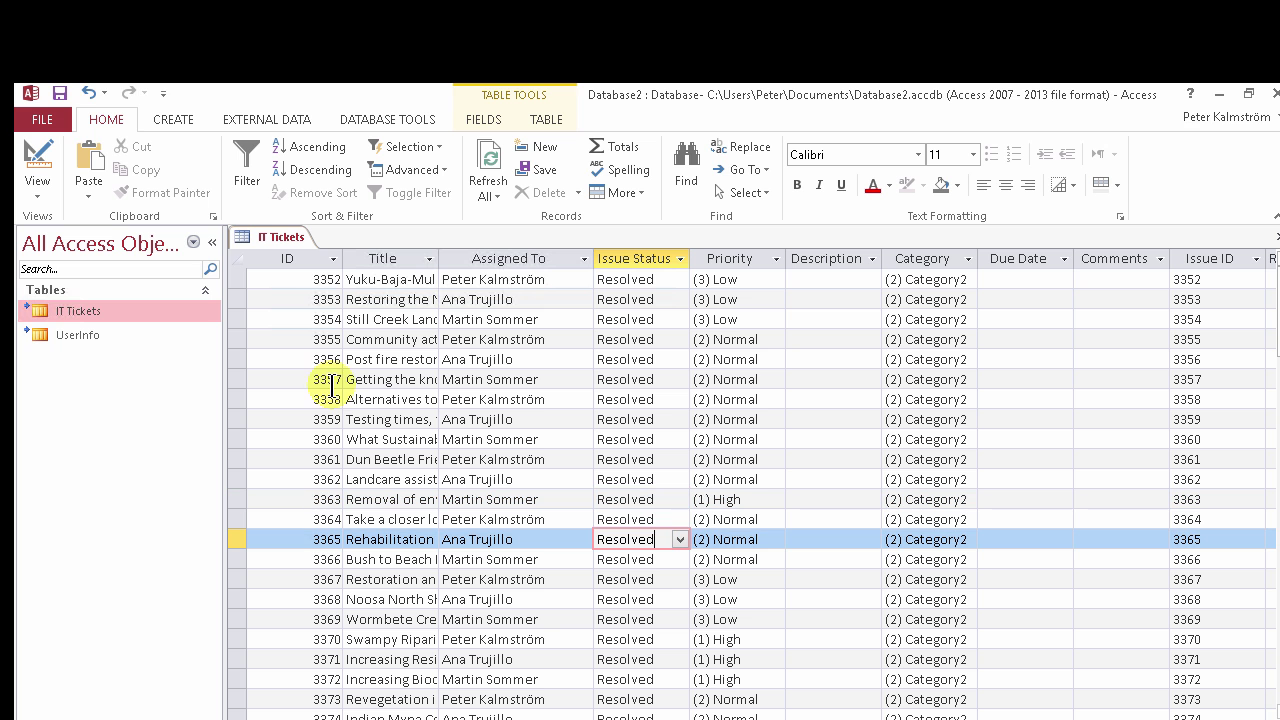
Create a query in Design view based on the IT Tickets table and turn it into an update query.
left_click(190, 120)
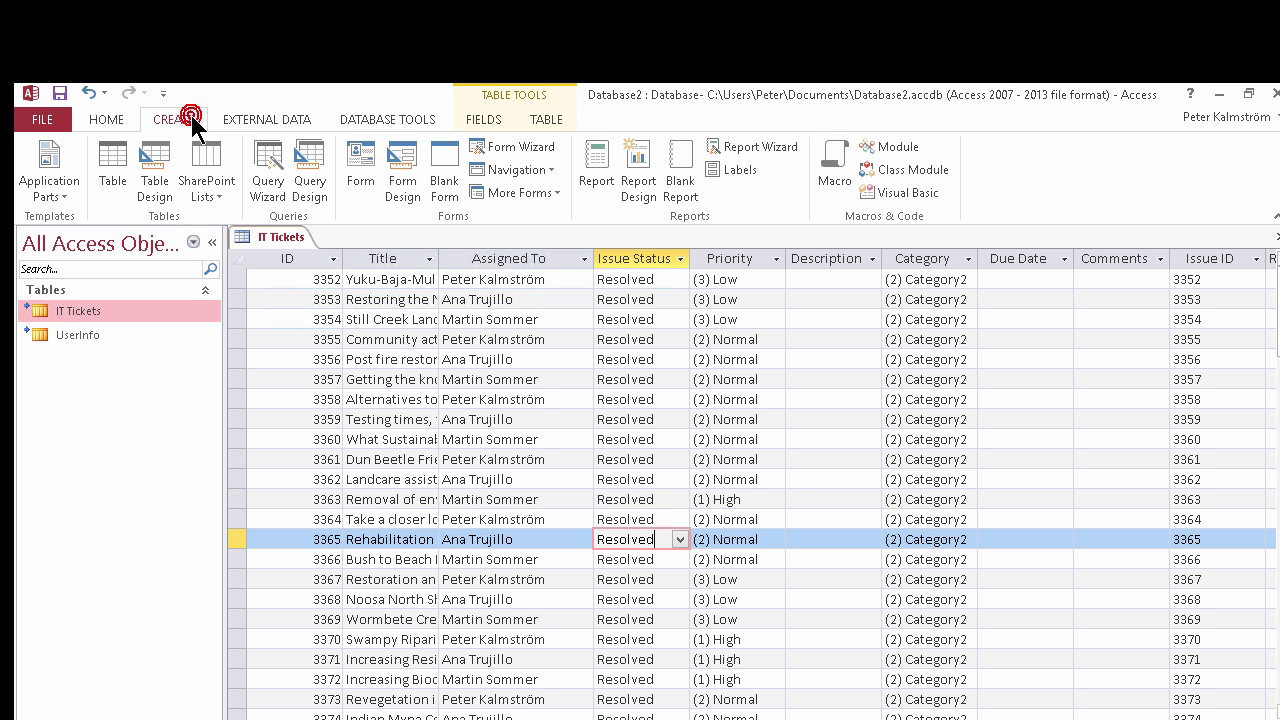
left_click(302, 170)
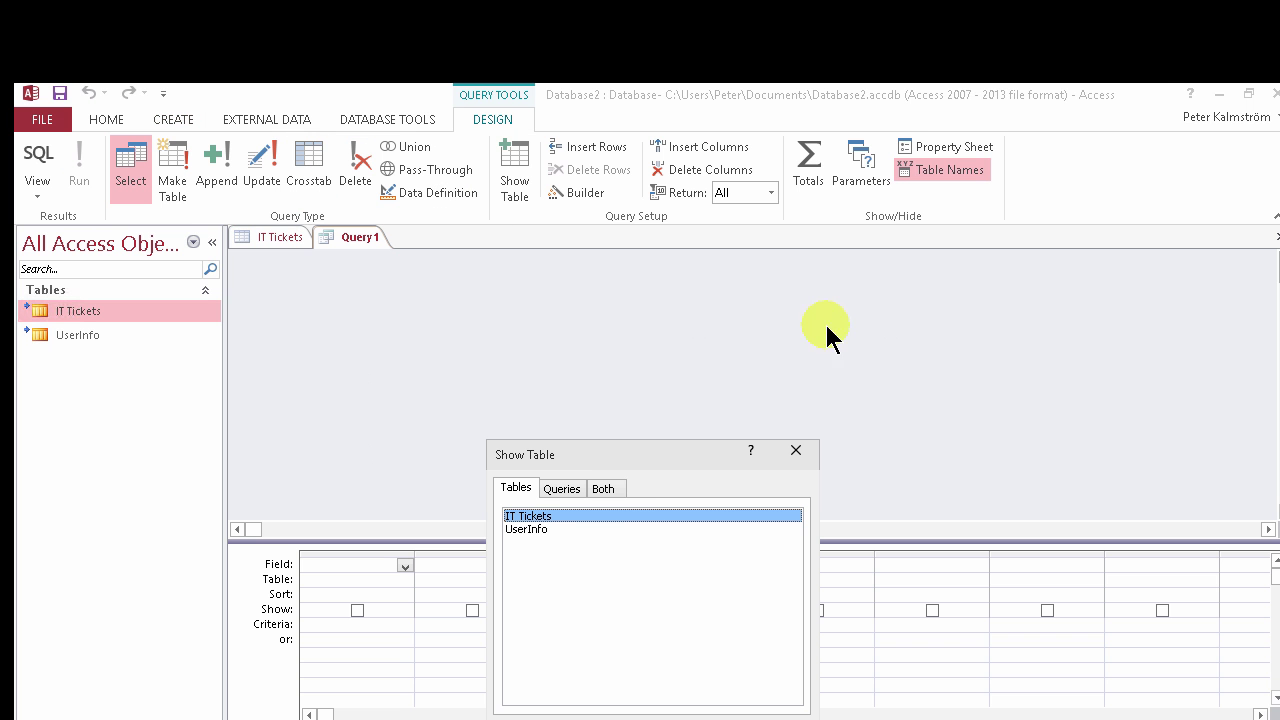
left_click(537, 516)
left_click(708, 716)
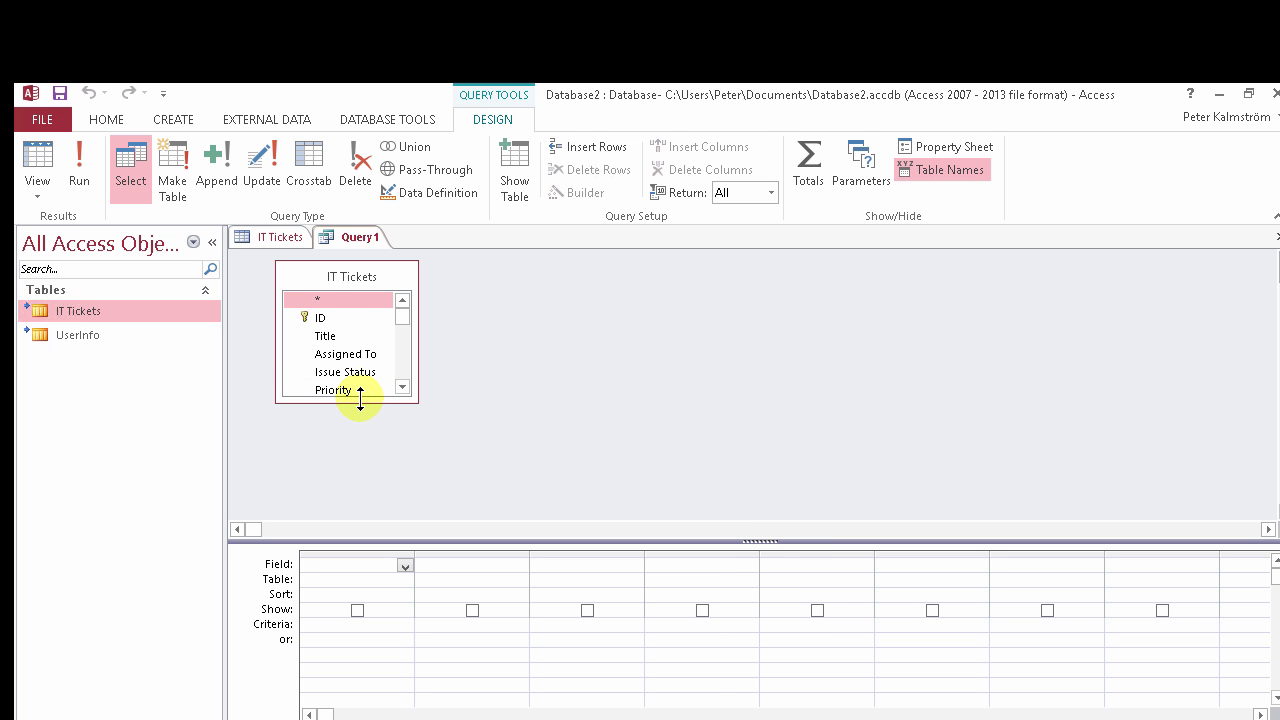
left_click(261, 165)
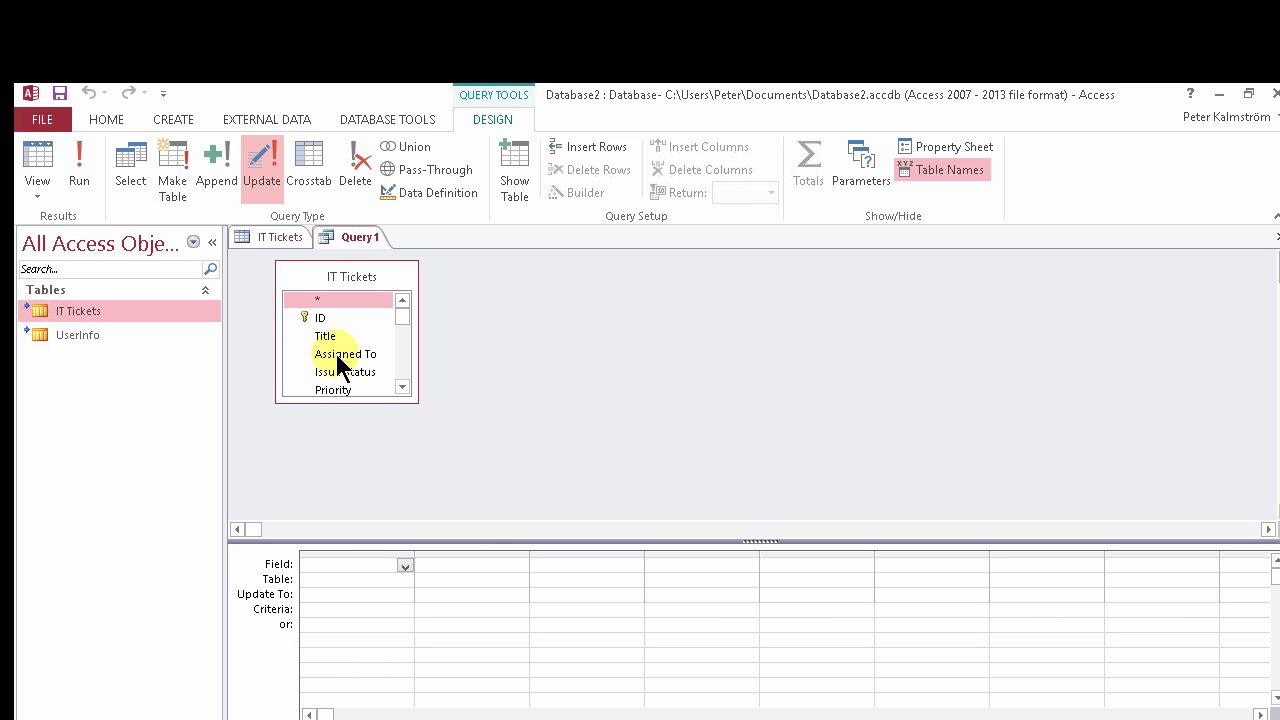
Add the Issue Status field to the update query, with the update value "Open" and the criterion "Resolved".
left_click_drag(360, 400, 357, 487)
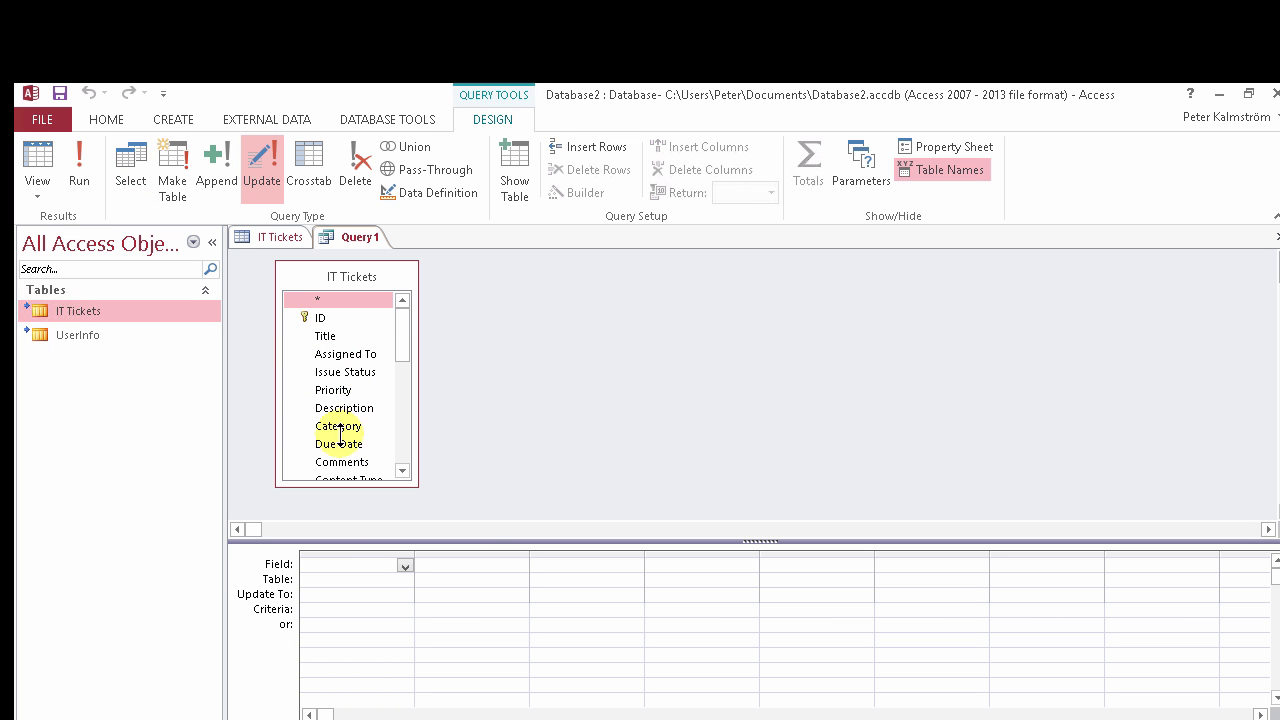
left_click(349, 374)
double_click(349, 376)
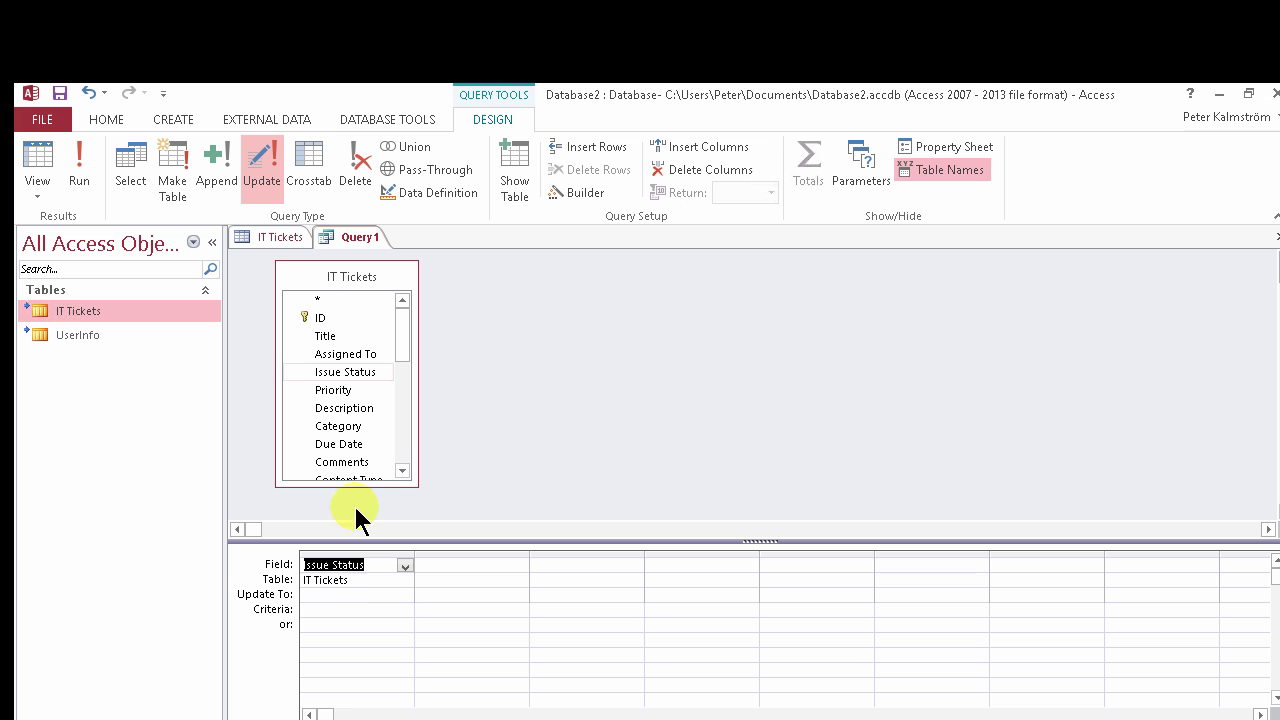
left_click(323, 593)
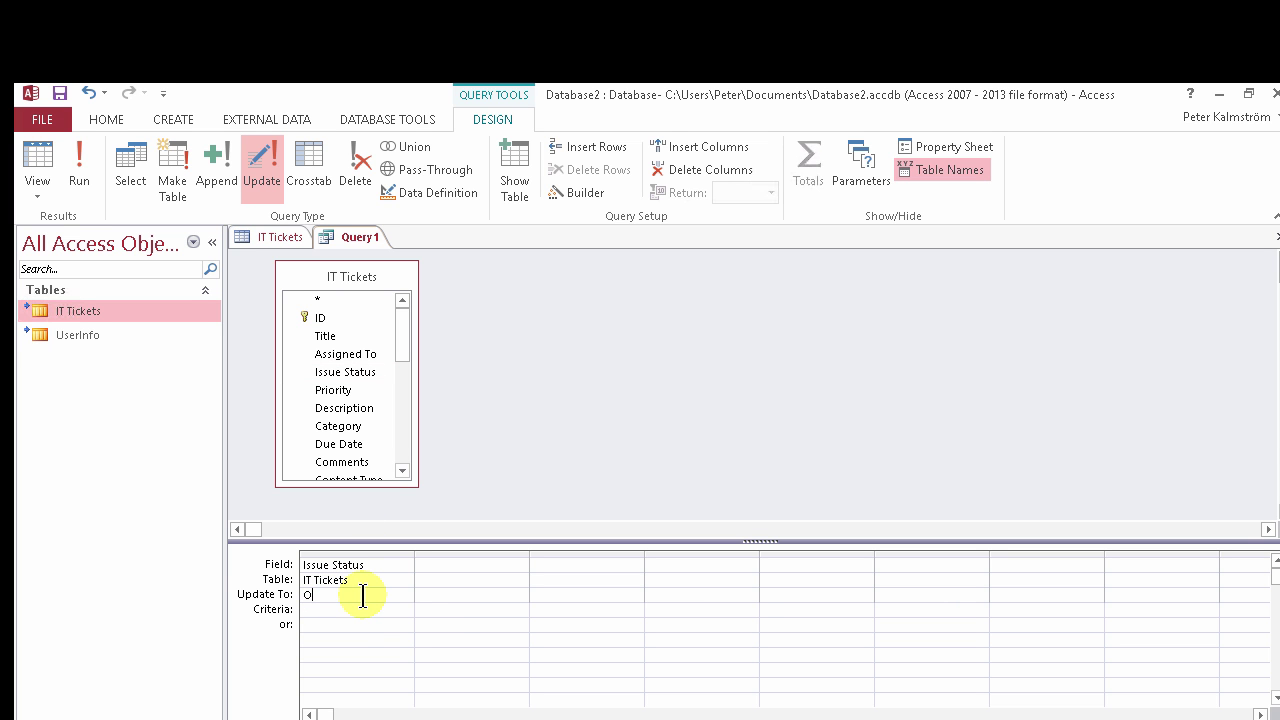
type("Open")
left_click(310, 610)
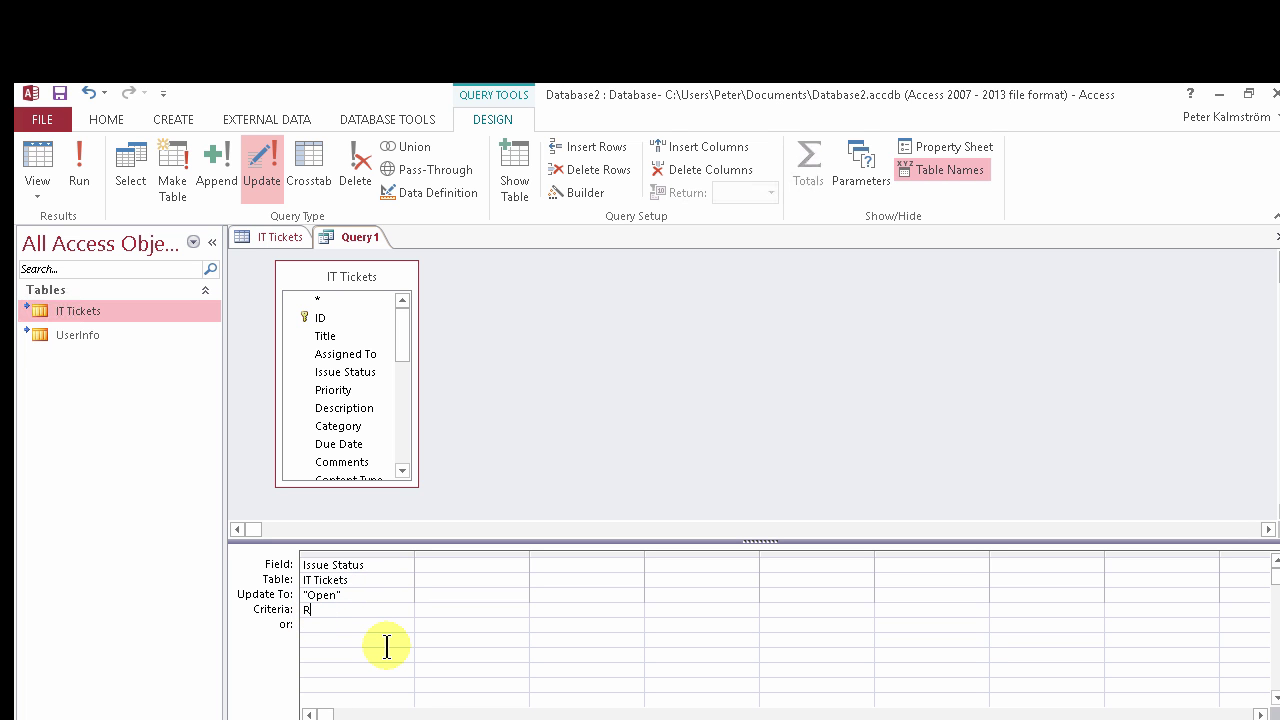
type("Resolved")
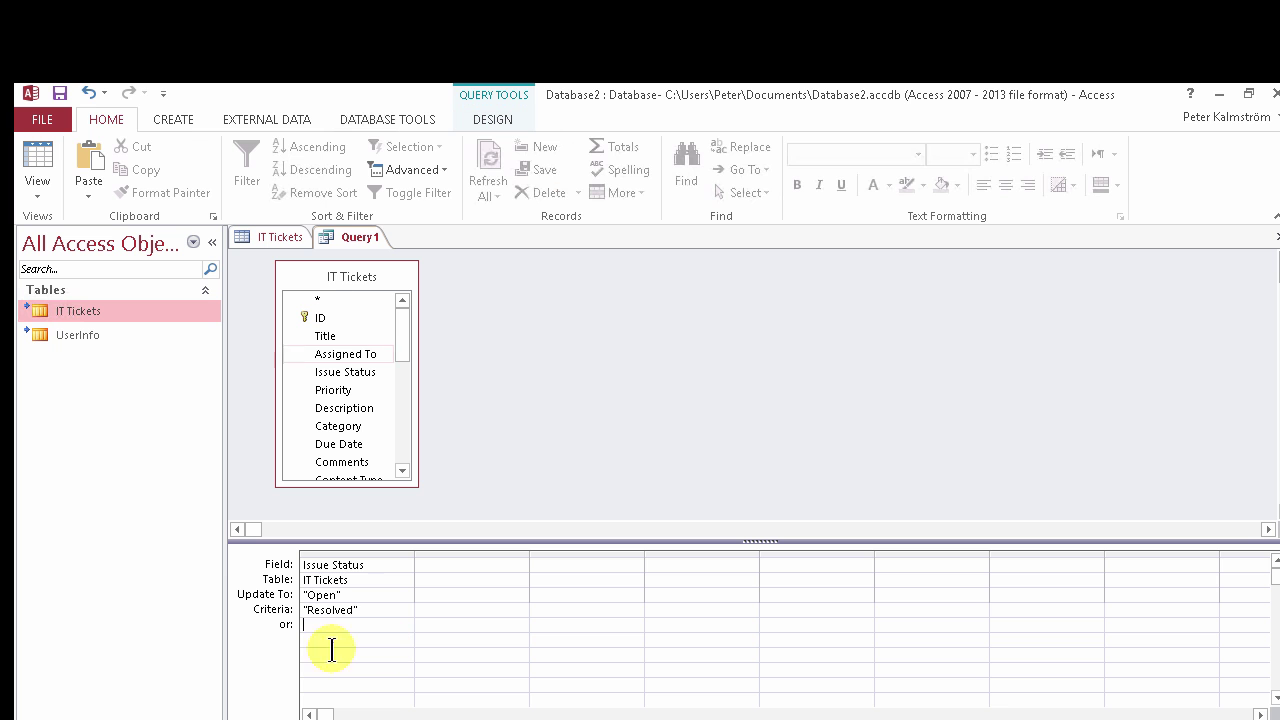
Change the update value for the Issue Status field to "Active" in the query grid.
double_click(322, 594)
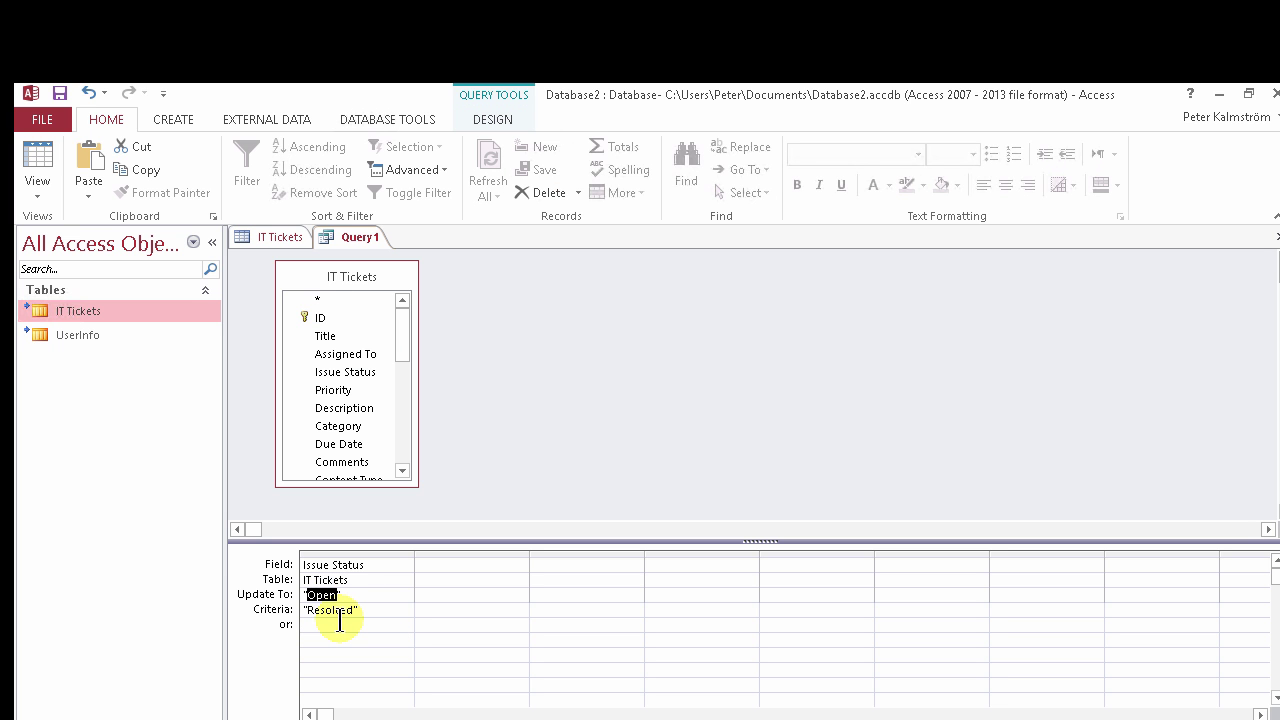
type("Activ")
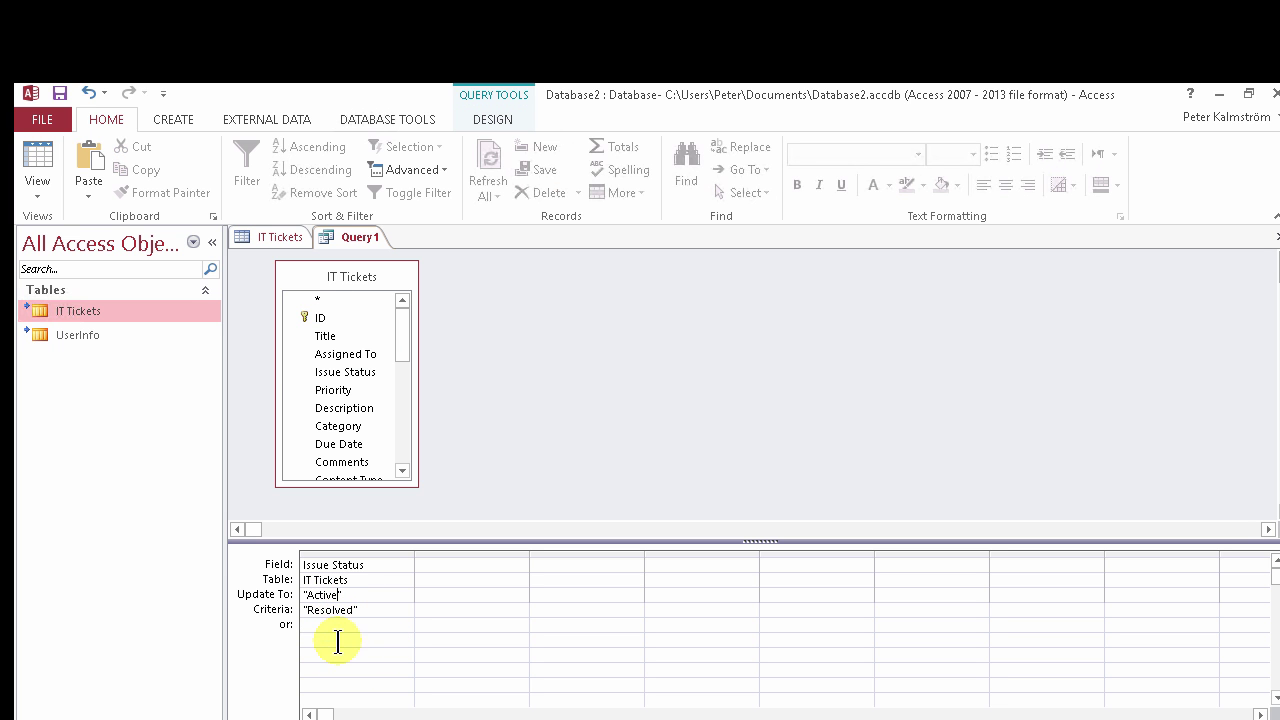
left_click(337, 640)
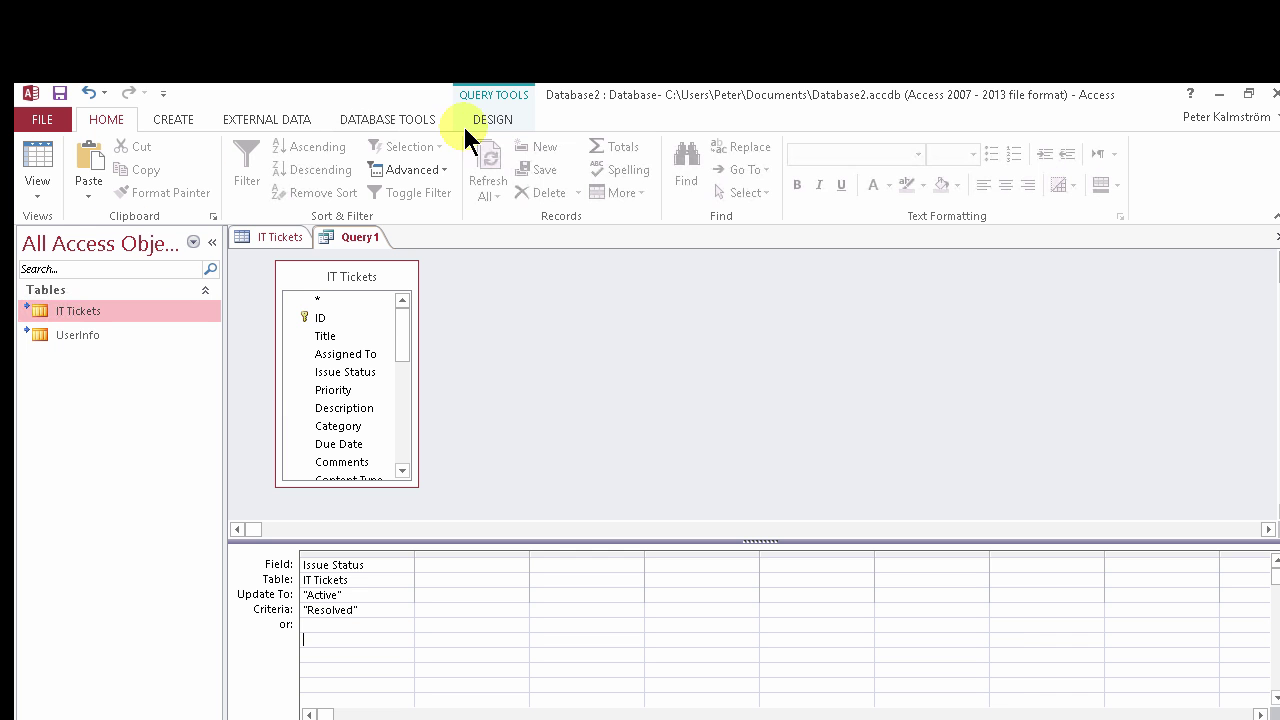
Run the update query on the linked IT Tickets table and accept its confirmations.
left_click(491, 128)
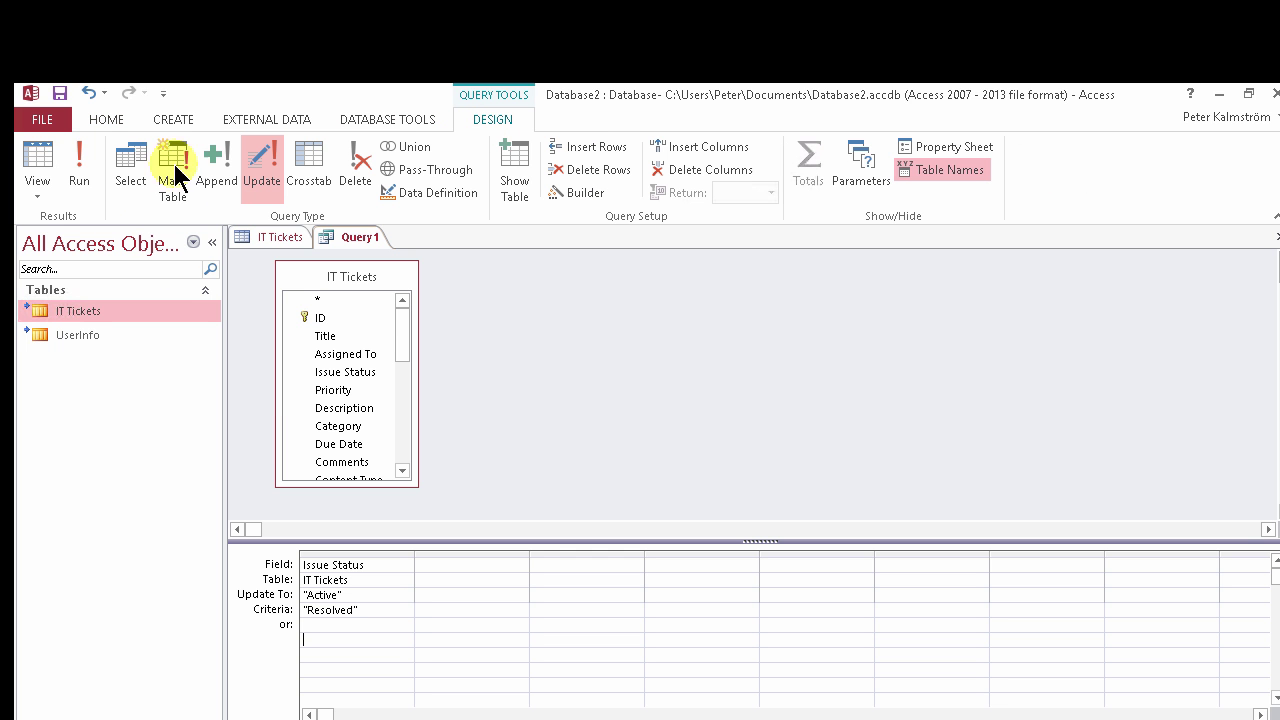
left_click(88, 160)
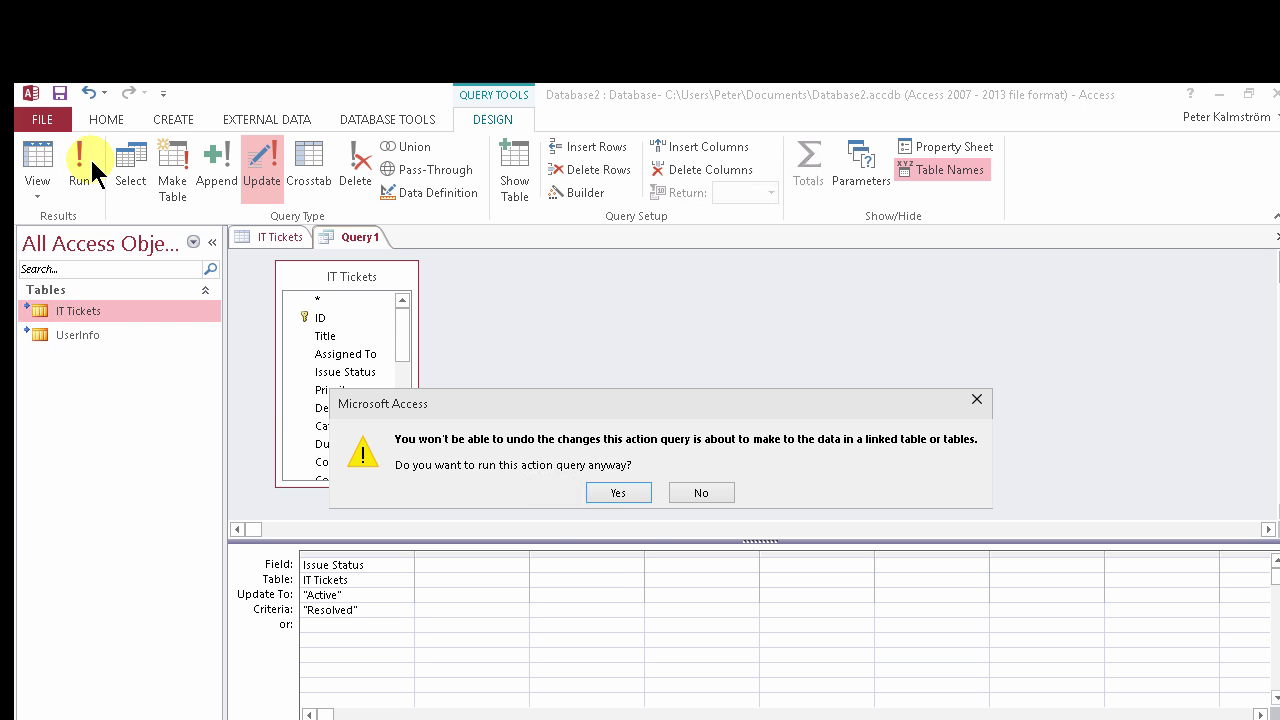
left_click(605, 491)
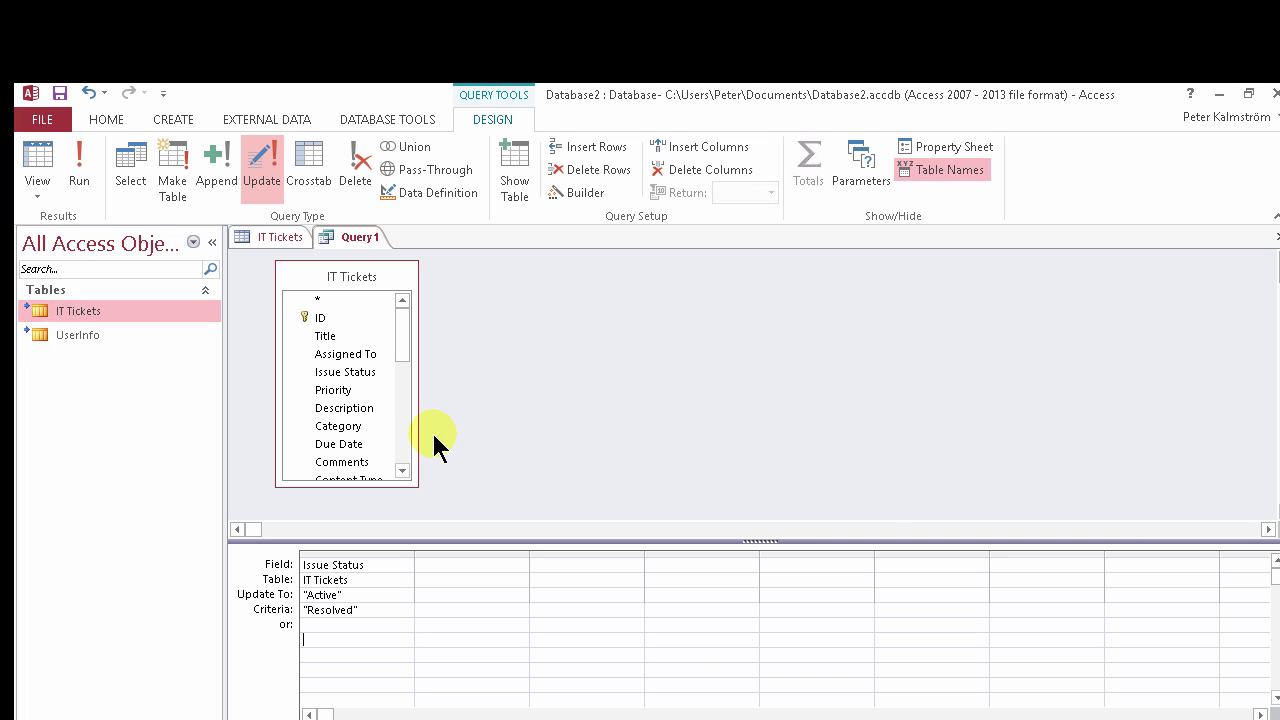
left_click(614, 491)
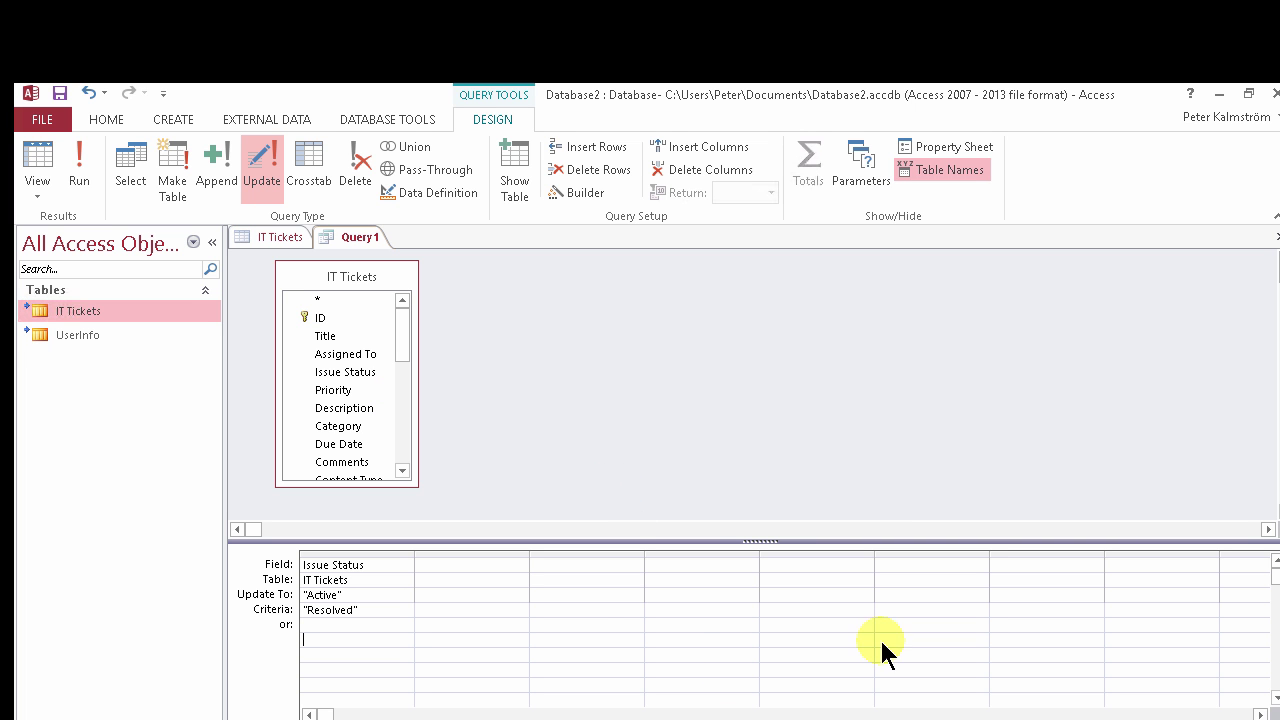